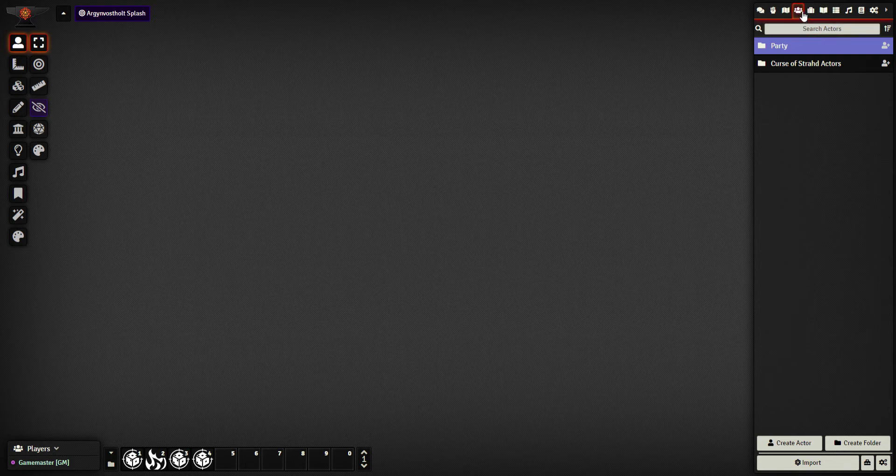
- Create a new actor of type character named Chad Cleric
left_click(794, 443)
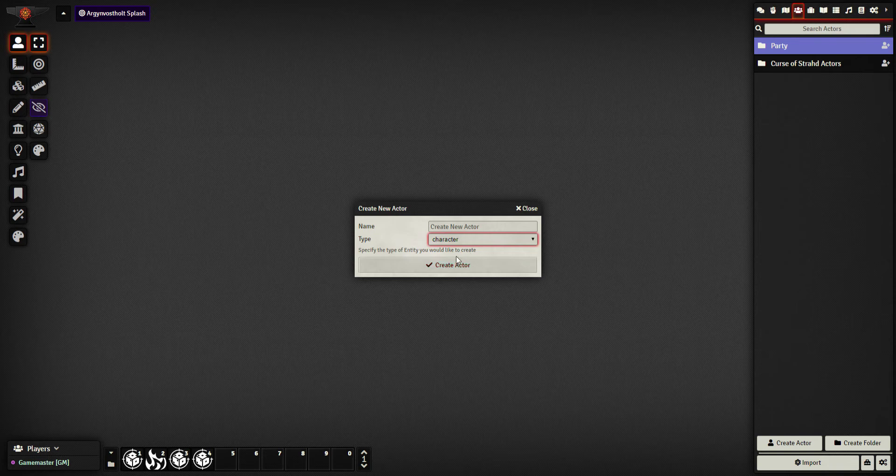
left_click(460, 227)
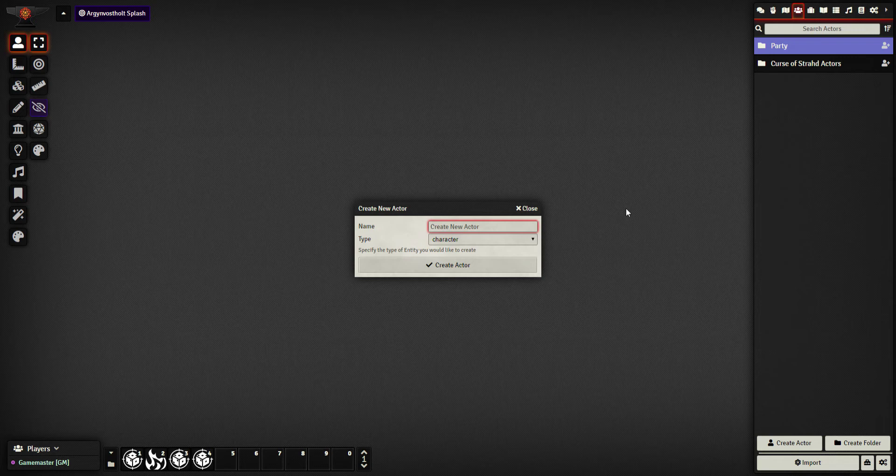
type("Chad Cleric")
left_click(443, 264)
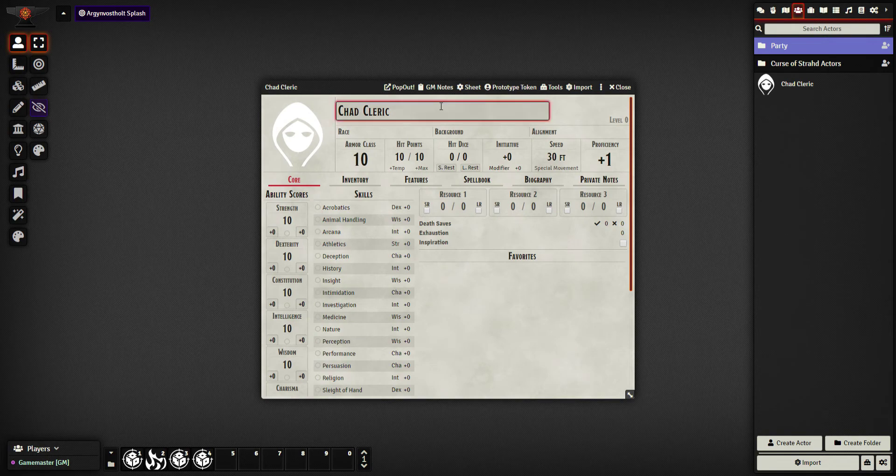
scroll(483, 254, "down", 5)
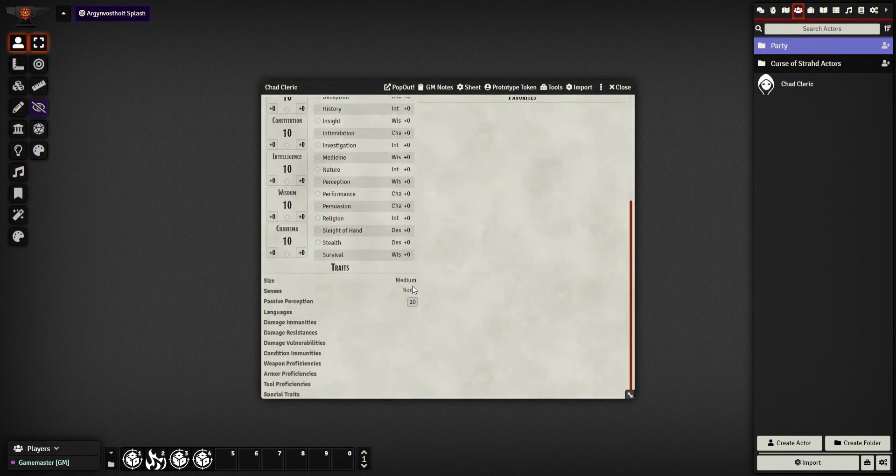
scroll(422, 304, "up", 5)
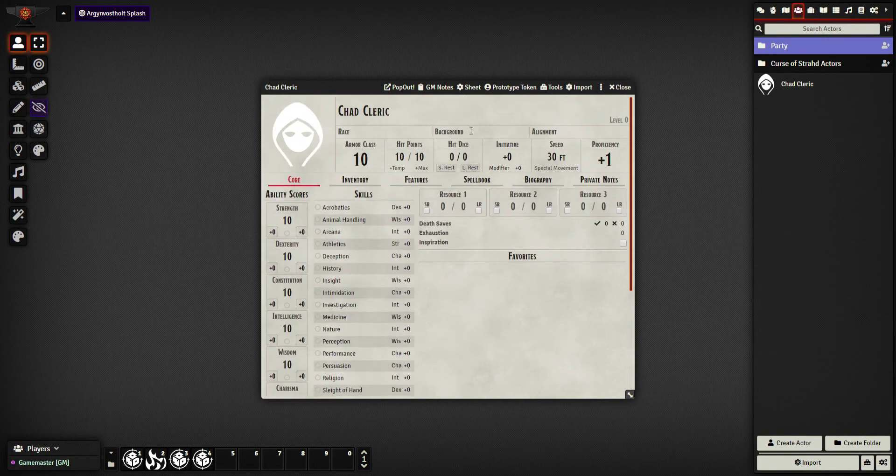
left_click_drag(351, 96, 394, 106)
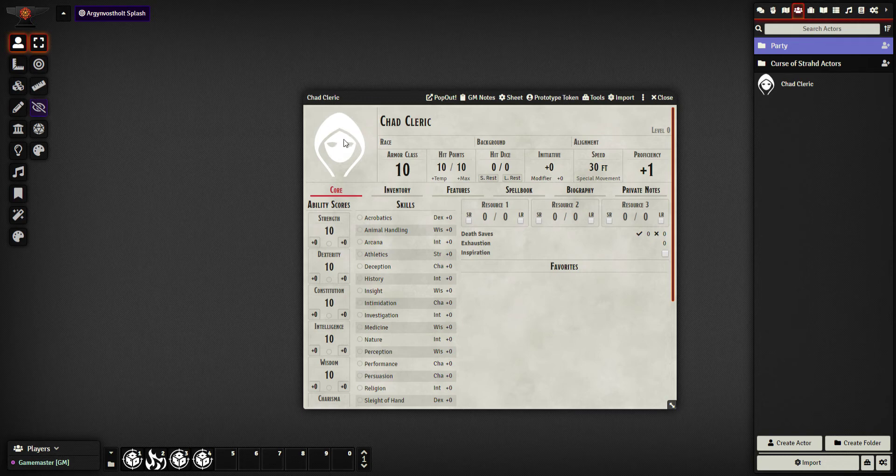
right_click(801, 92)
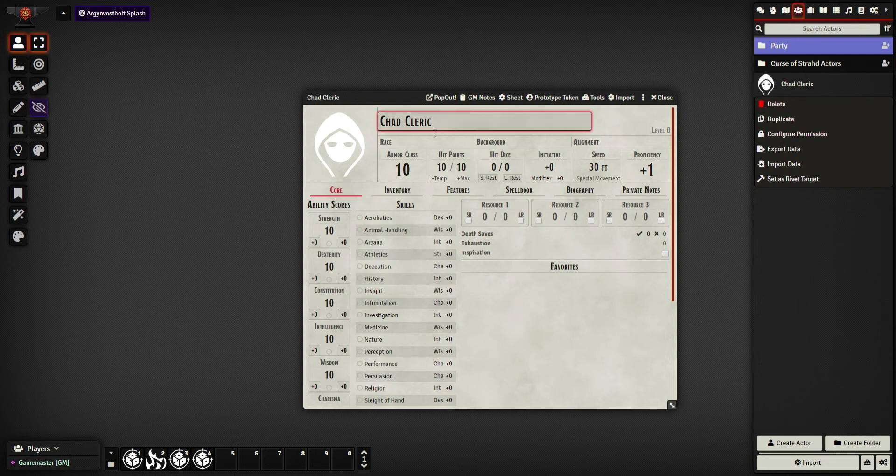
left_click(391, 99)
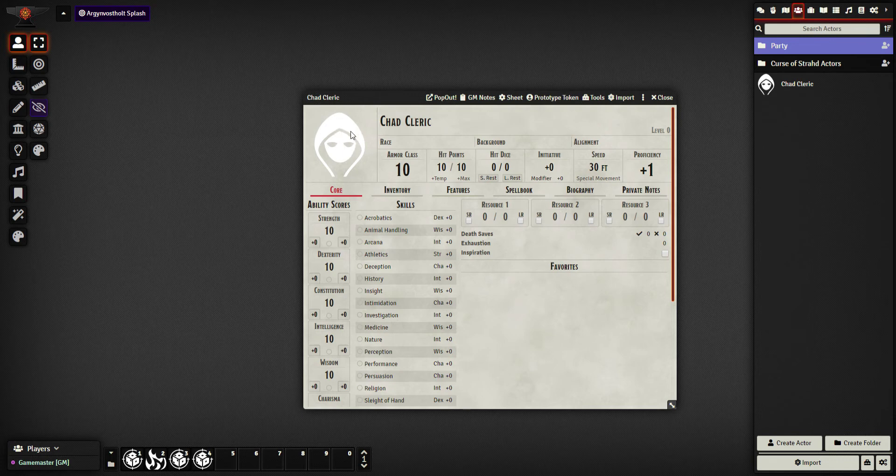
left_click(433, 120)
- Set the character's portrait to Chad Cleric Portrait.jpeg from the Images/MECHA BLINSKY RULES folder
left_click(346, 149)
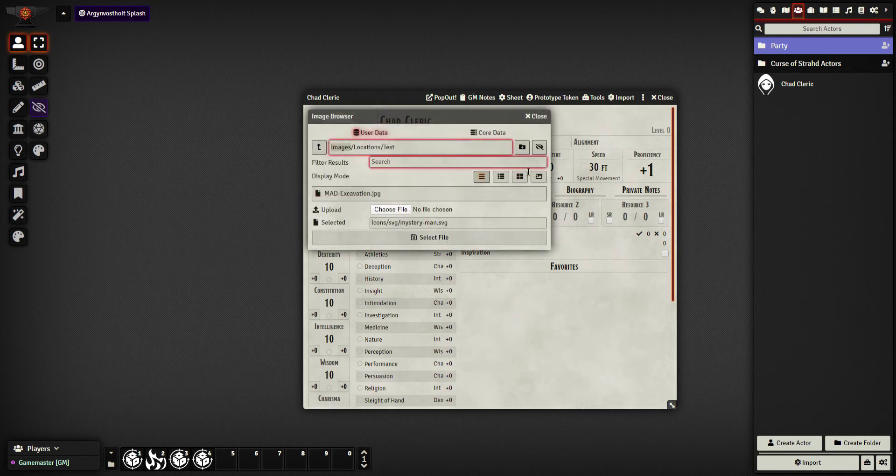
left_click(320, 147)
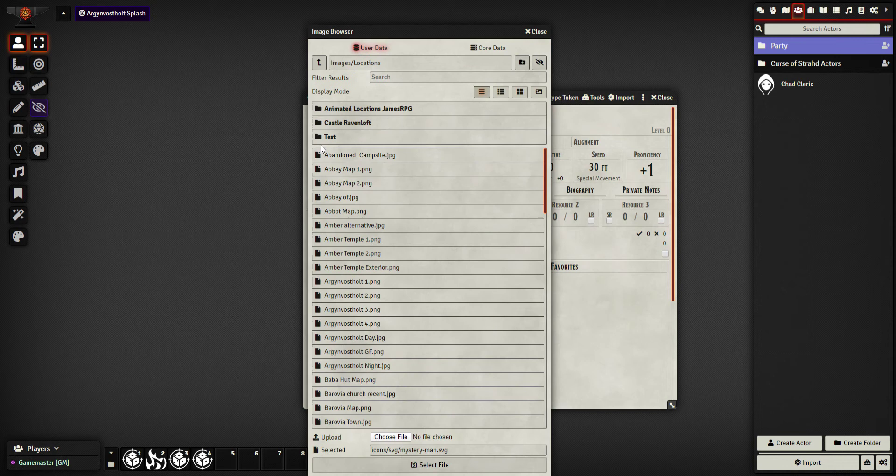
left_click(318, 63)
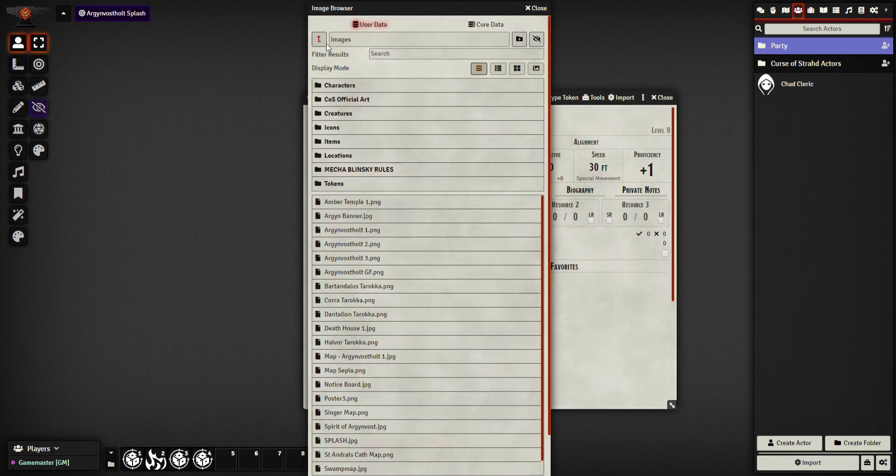
left_click(440, 172)
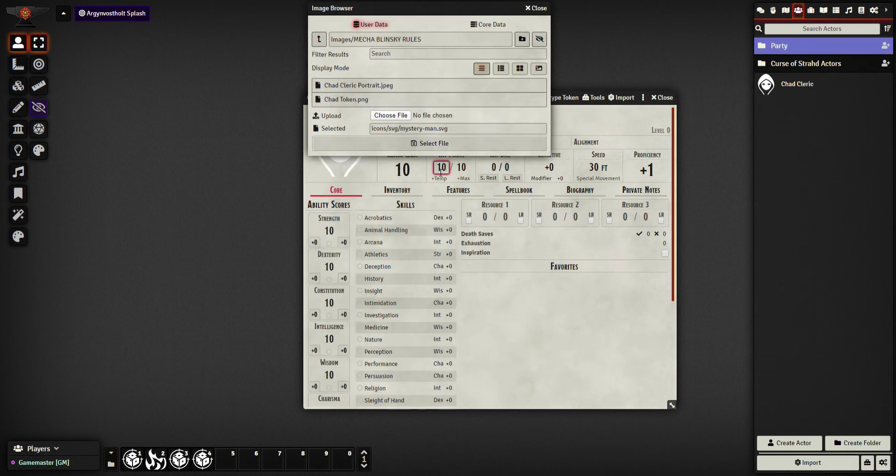
left_click(399, 87)
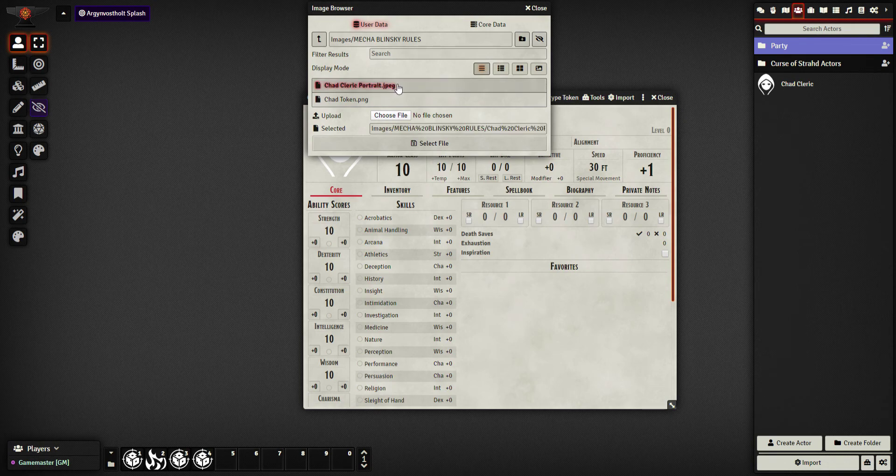
left_click(451, 145)
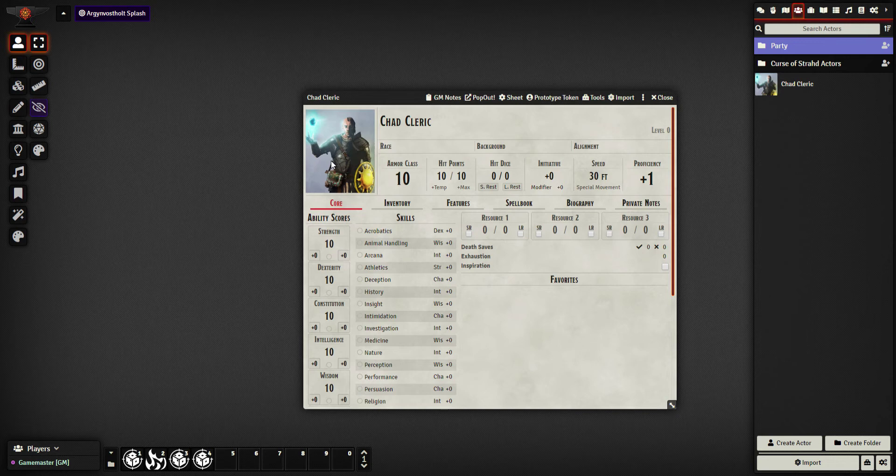
- Set the character's Dexterity score to 9
scroll(340, 301, "down", 1)
scroll(340, 318, "down", 5)
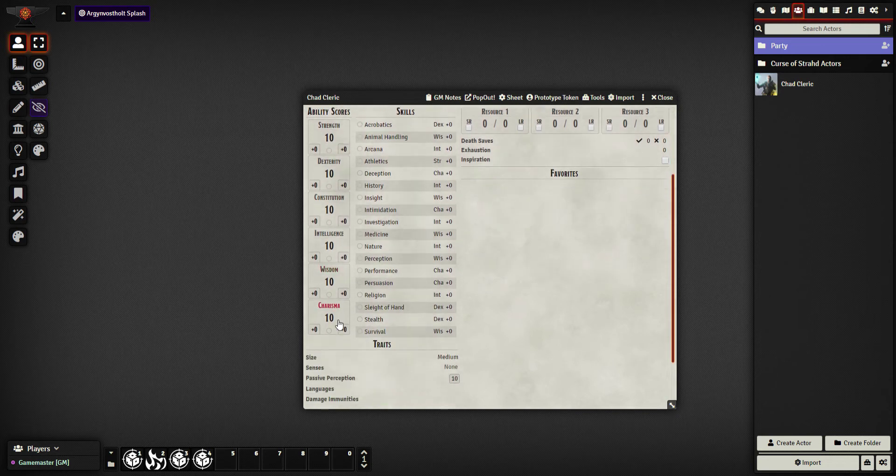
scroll(335, 329, "up", 5)
left_click(329, 279)
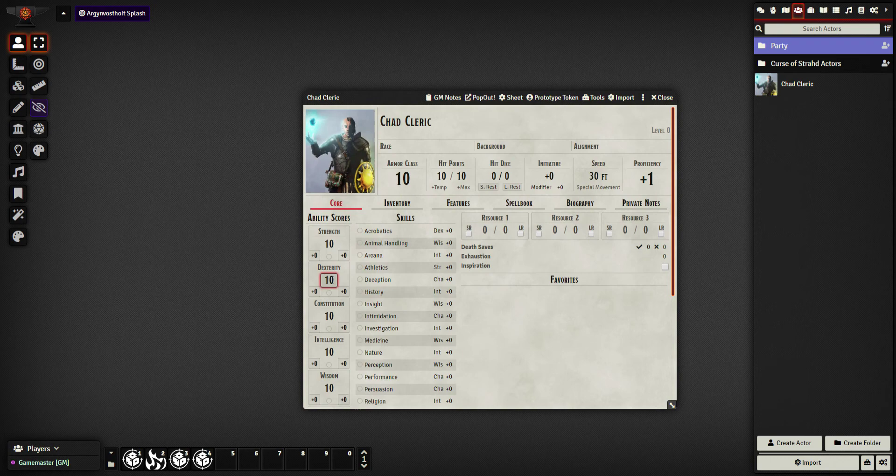
type("9")
key("Return")
- Set the character's Strength score to 9
left_click(329, 244)
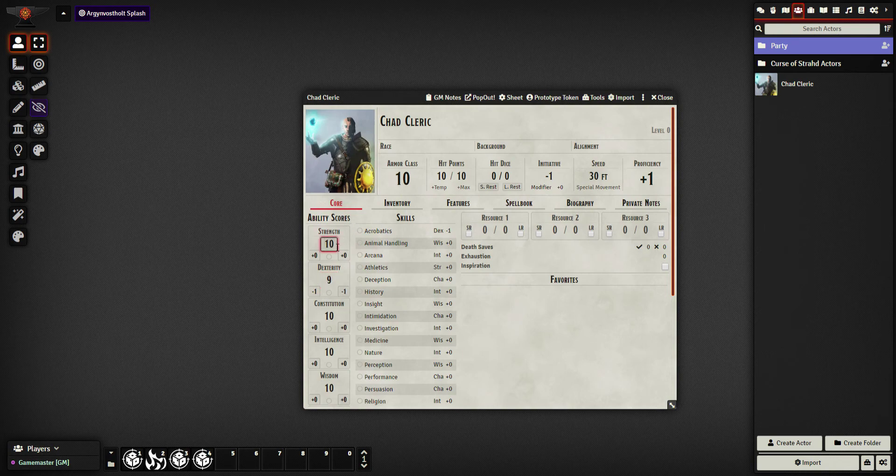
key("BackSpace")
key("BackSpace")
type("9")
key("Return")
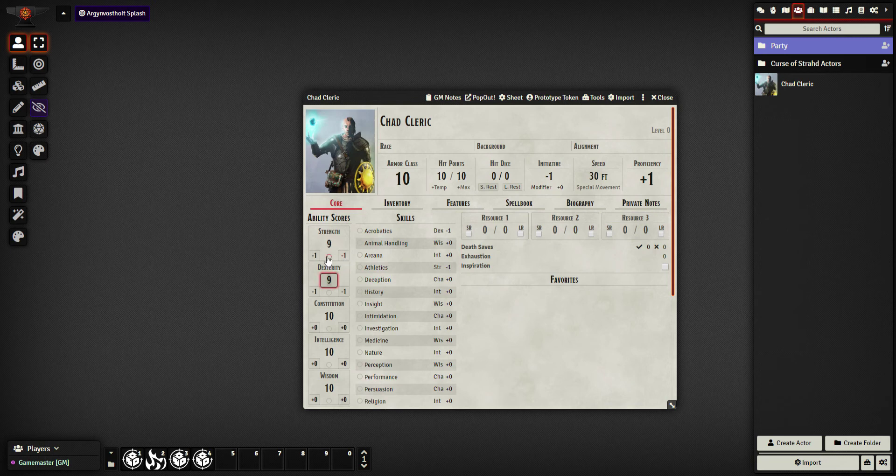
- Set the character's Dexterity score to 10
left_click(330, 281)
type("0")
key("BackSpace")
key("BackSpace")
type("10")
left_click(511, 351)
- Set both the Intelligence and Wisdom scores to 12
scroll(511, 351, "down", 2)
left_click(321, 259)
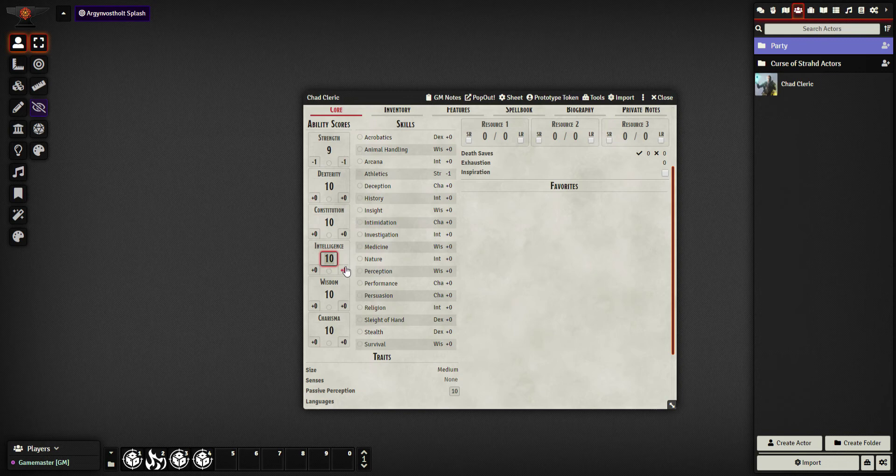
key("BackSpace")
type("2")
left_click(338, 297)
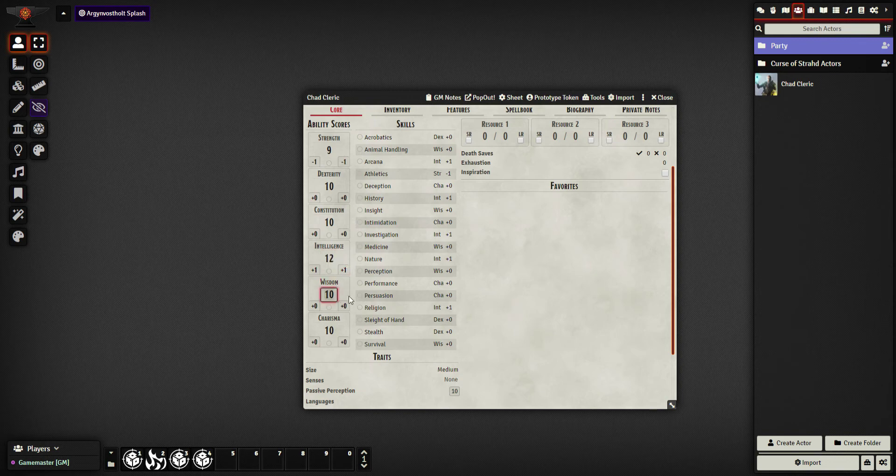
key("BackSpace")
type("2")
left_click(565, 294)
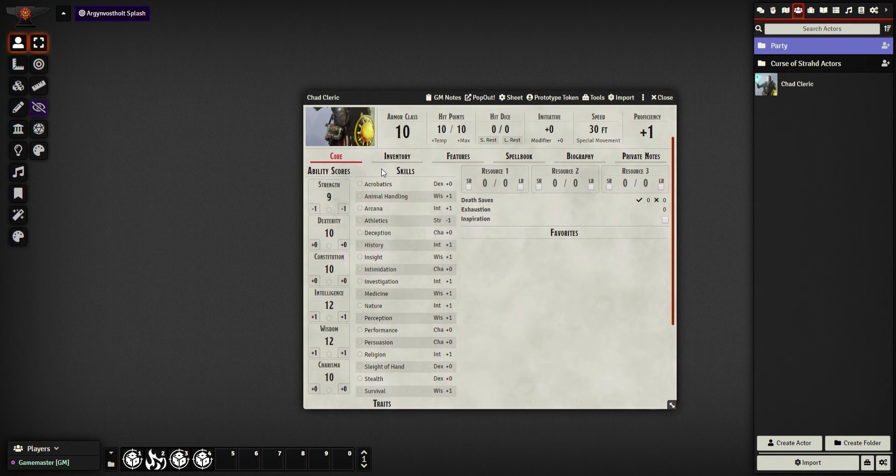
- Cycle the Arcana skill through all its proficiency levels and back to not proficient
left_click(360, 209)
left_click(360, 209)
left_click(363, 210)
left_click(364, 210)
- Mark Athletics, Deception and Perception as proficient, give Insight expertise, and set Medicine to half proficiency
left_click(360, 220)
left_click(360, 232)
left_click(364, 258)
left_click(364, 257)
left_click(364, 294)
left_click(364, 294)
left_click(364, 294)
left_click(360, 317)
scroll(437, 276, "up", 2)
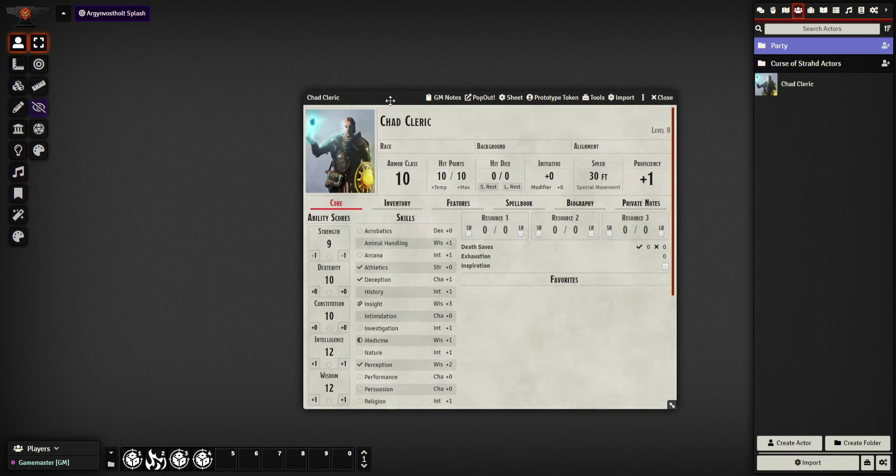
- Show the character's Features and move the sheet aside to free space beside it
left_click_drag(390, 100, 298, 56)
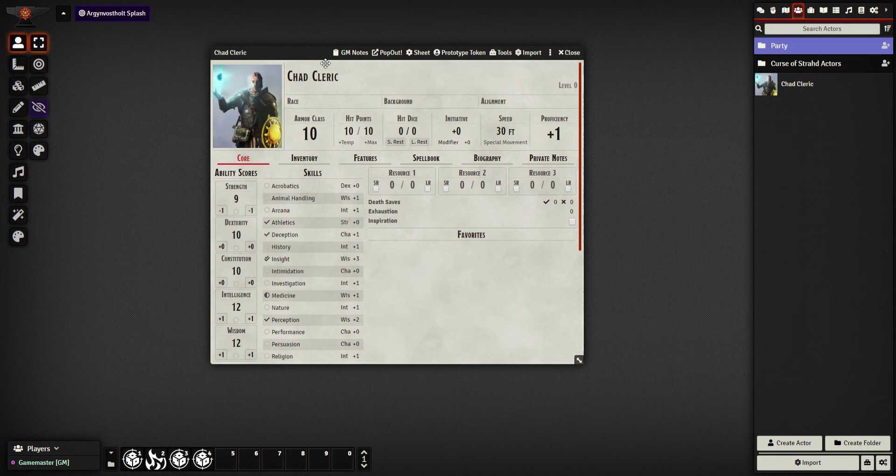
left_click(371, 159)
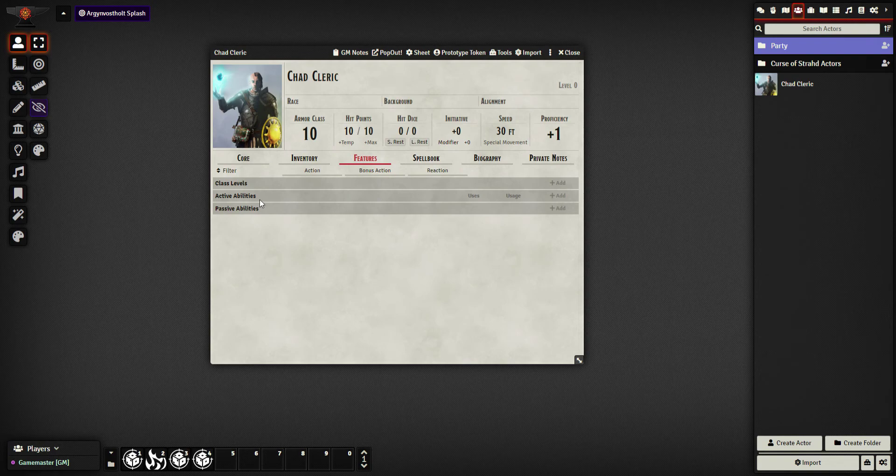
left_click_drag(324, 52, 220, 52)
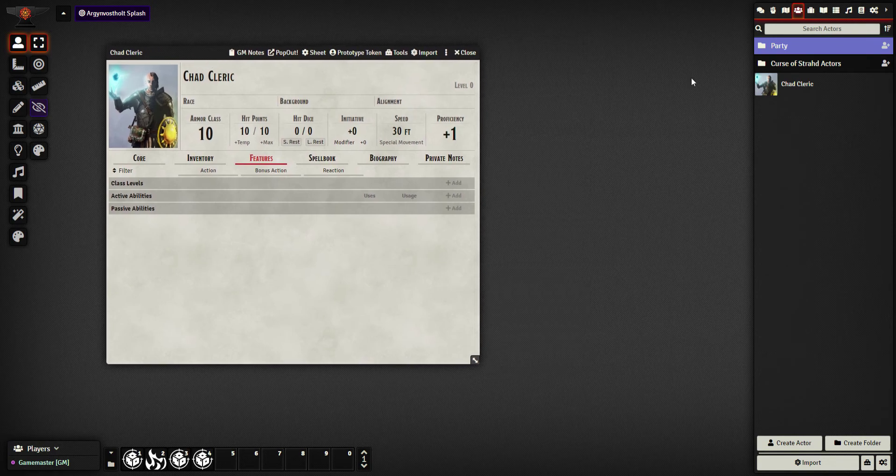
- Add the Cleric class from the Classes (SRD) compendium to the character's features
left_click(861, 11)
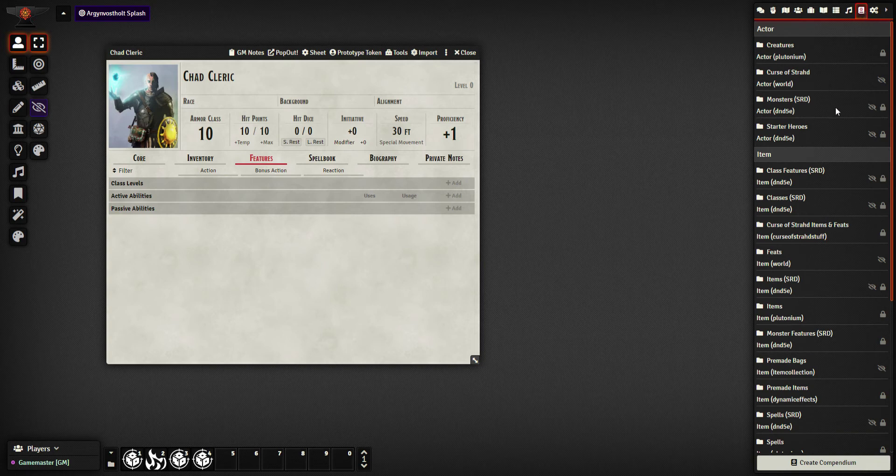
left_click(783, 205)
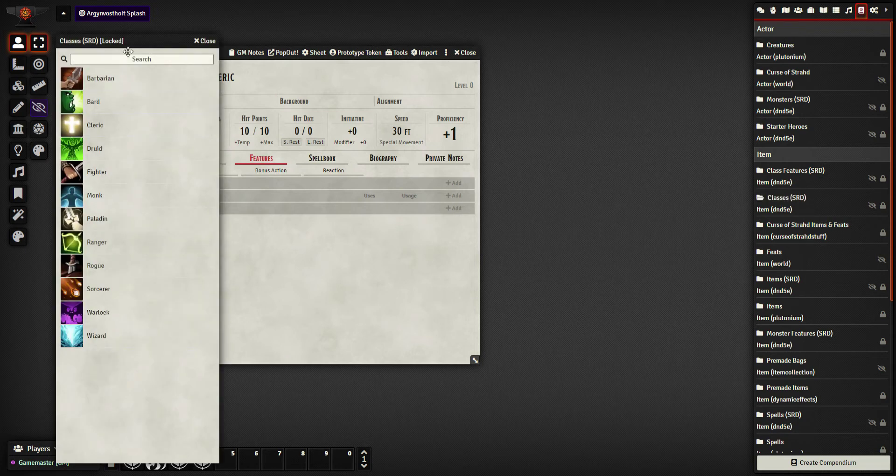
left_click_drag(138, 49, 733, 35)
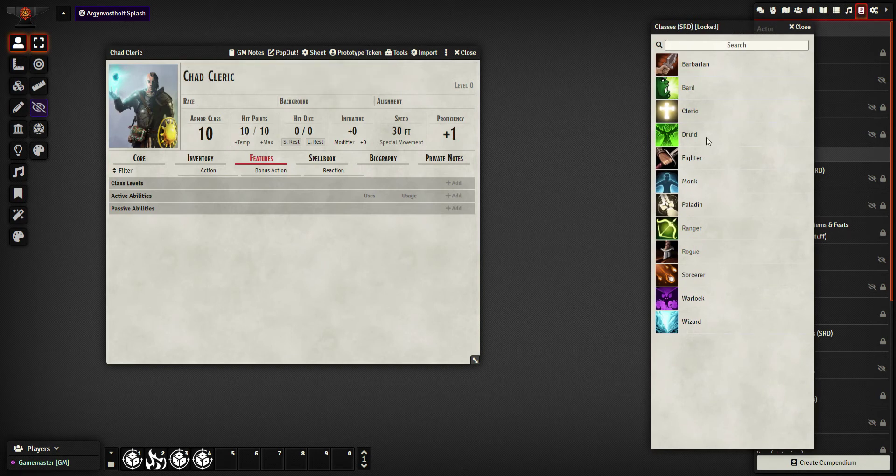
left_click_drag(695, 113, 642, 99)
left_click_drag(410, 160, 357, 183)
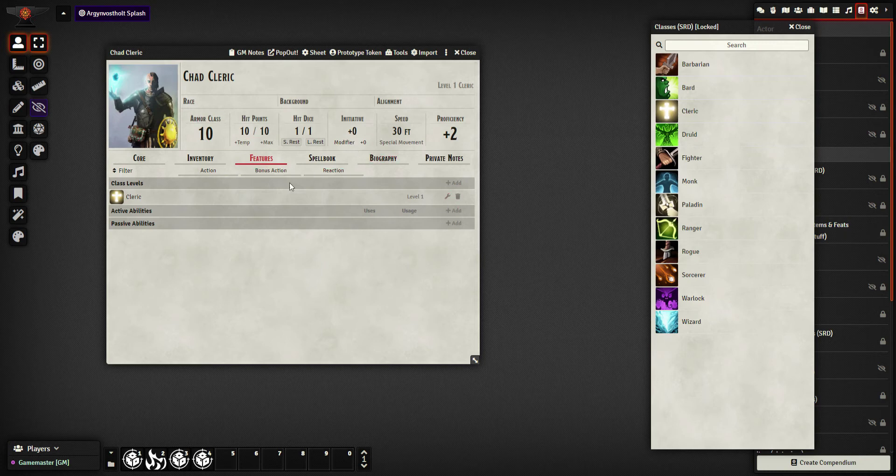
- Set the Cleric class levels to 10 in the class details and close the class sheet
left_click(450, 199)
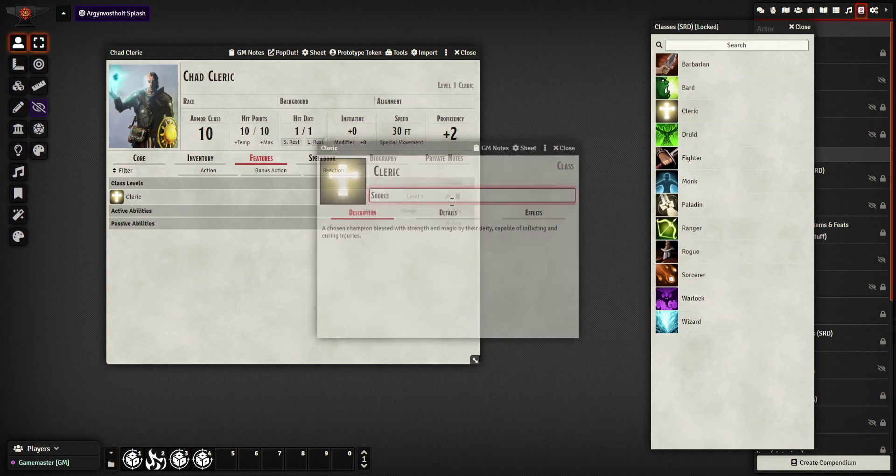
left_click(453, 215)
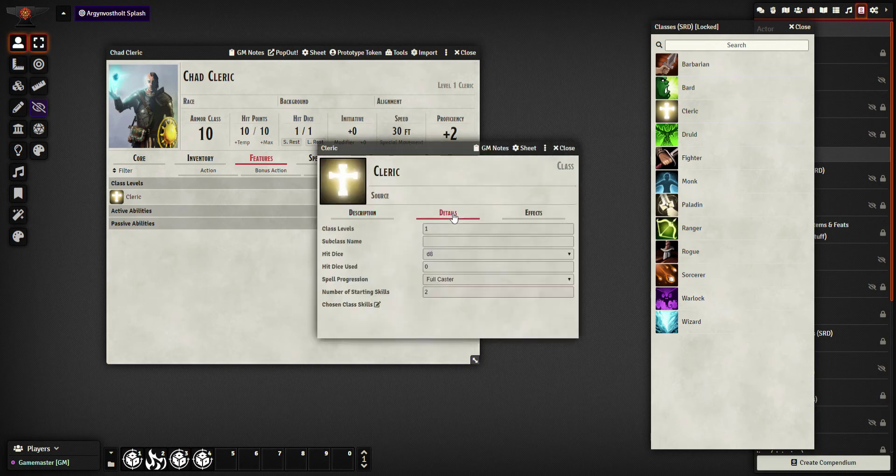
left_click(449, 230)
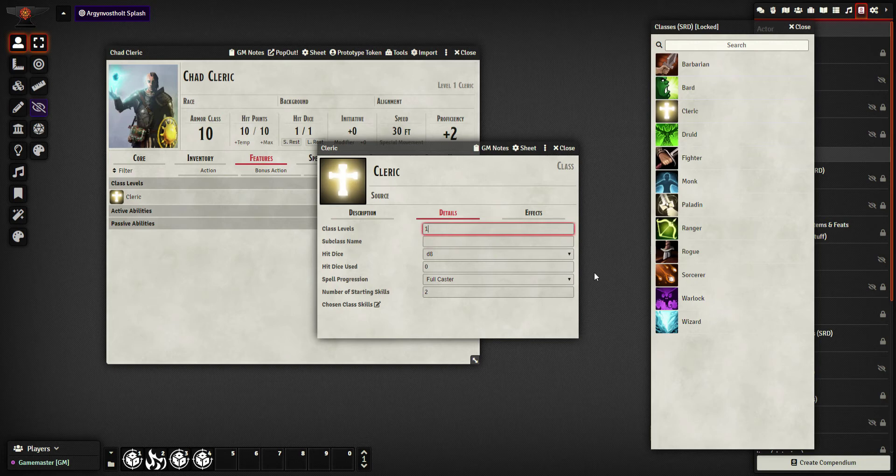
type("0")
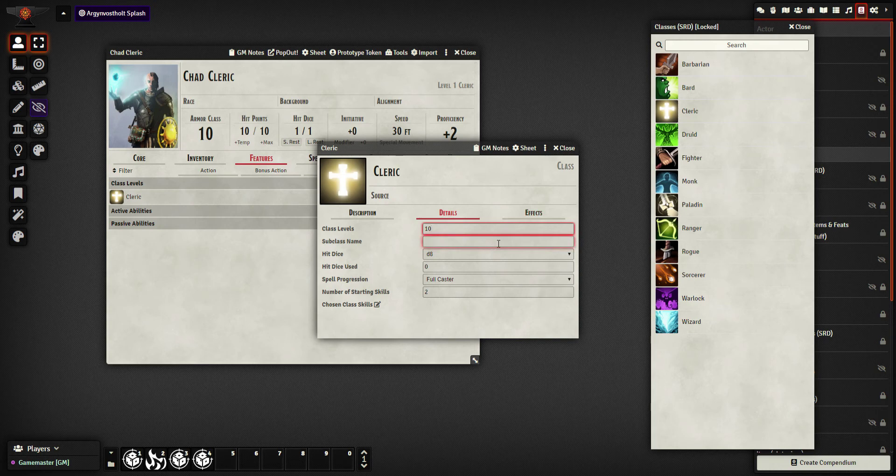
left_click(564, 148)
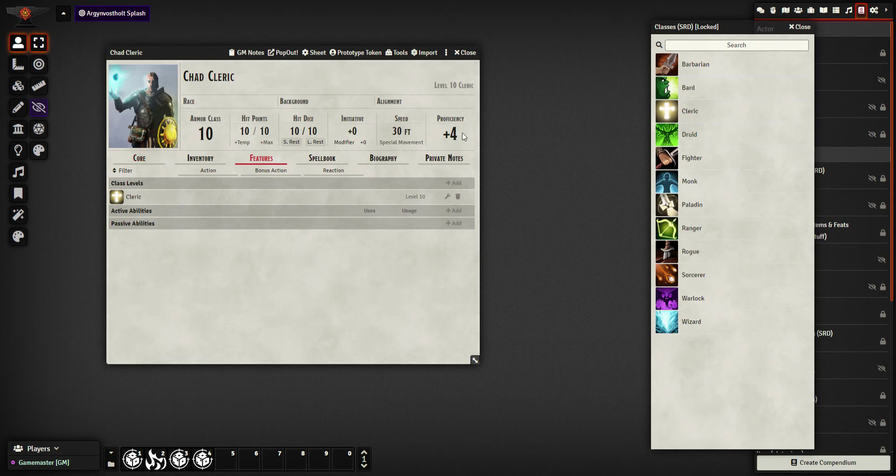
- Close the Classes compendium, open the Class Features (SRD) compendium and place it beside the character sheet
left_click(801, 28)
left_click(795, 170)
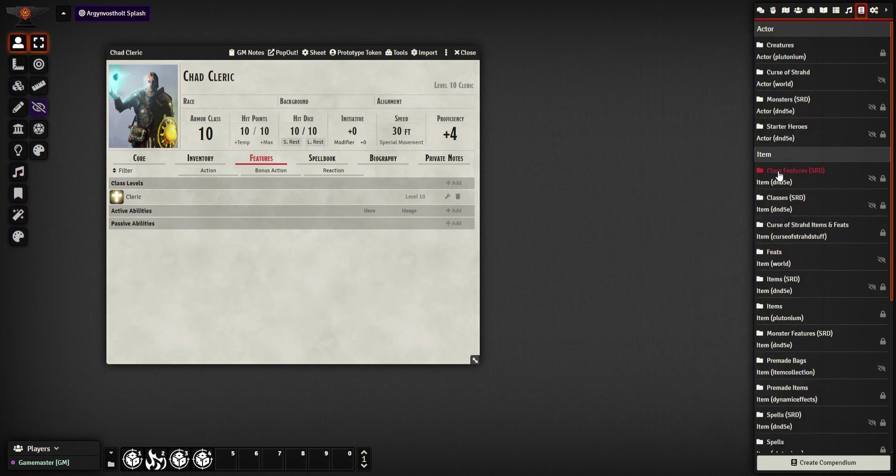
left_click_drag(161, 46, 818, 26)
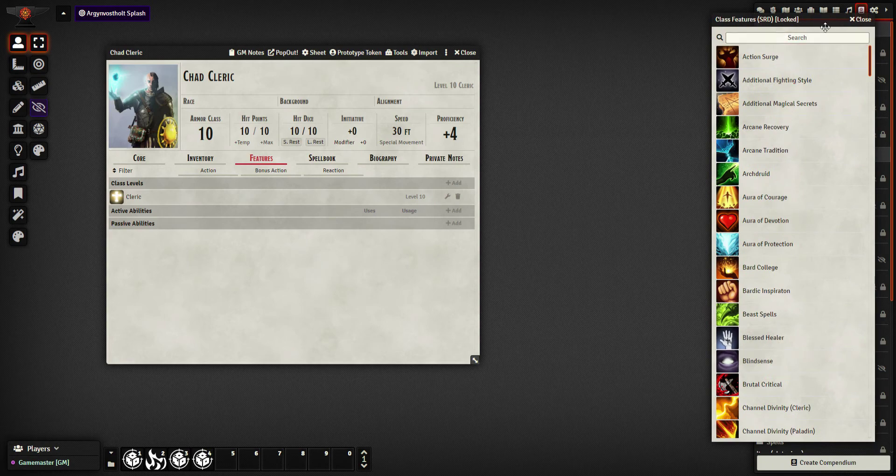
left_click_drag(825, 27, 665, 30)
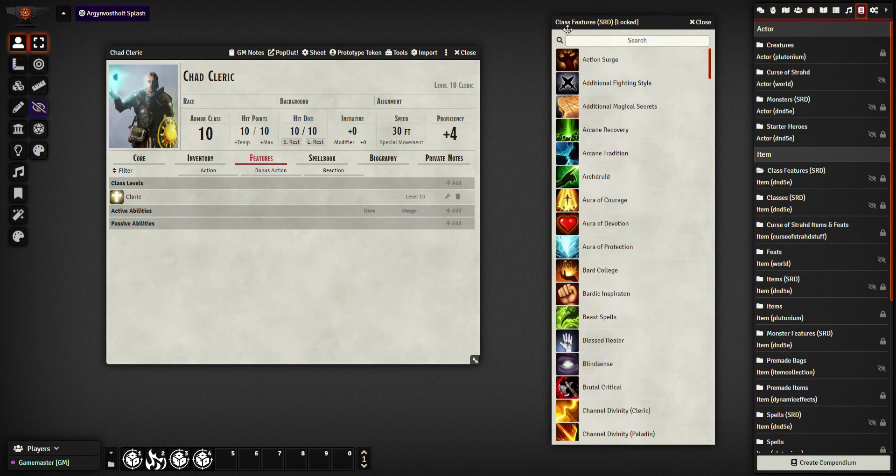
left_click_drag(566, 27, 719, 23)
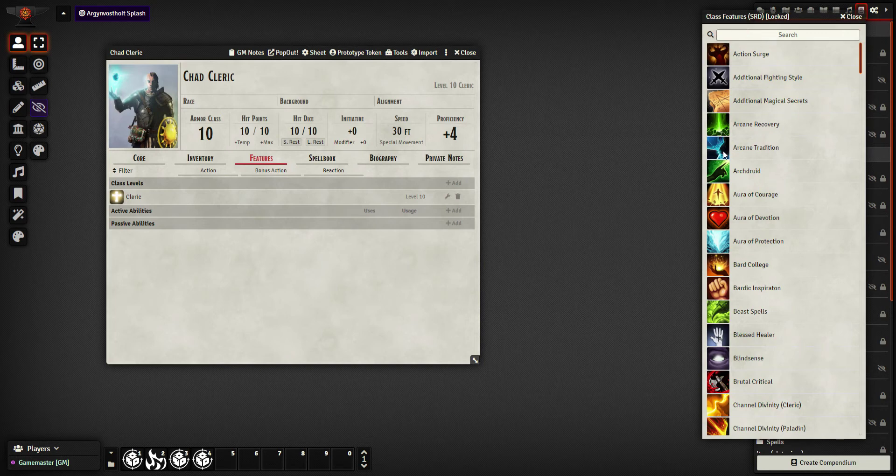
- Add Channel Divinity (Cleric) and Channel Divinity: Turn Undead from the Class Features (SRD) compendium to the character's features
scroll(742, 155, "down", 5)
scroll(742, 155, "down", 1)
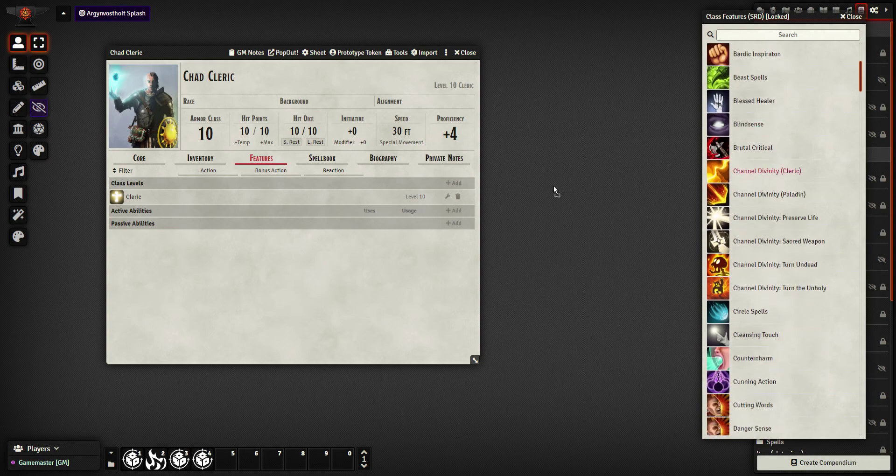
left_click_drag(213, 248, 214, 250)
scroll(777, 219, "down", 1)
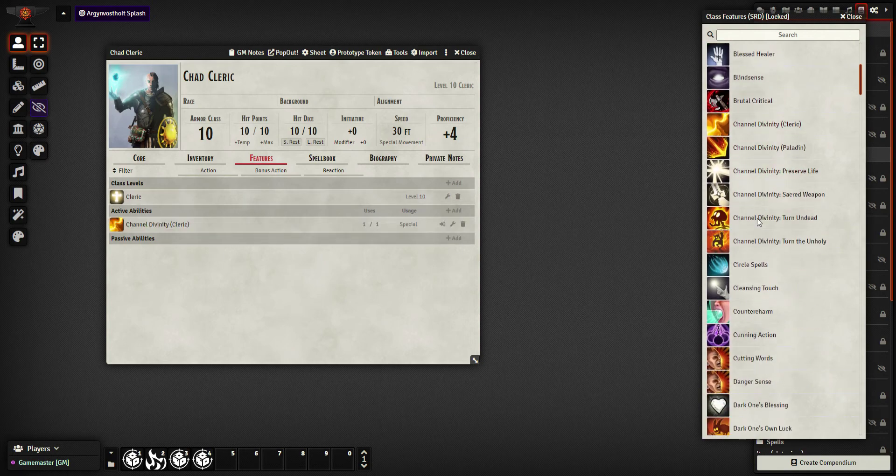
left_click_drag(779, 224, 224, 277)
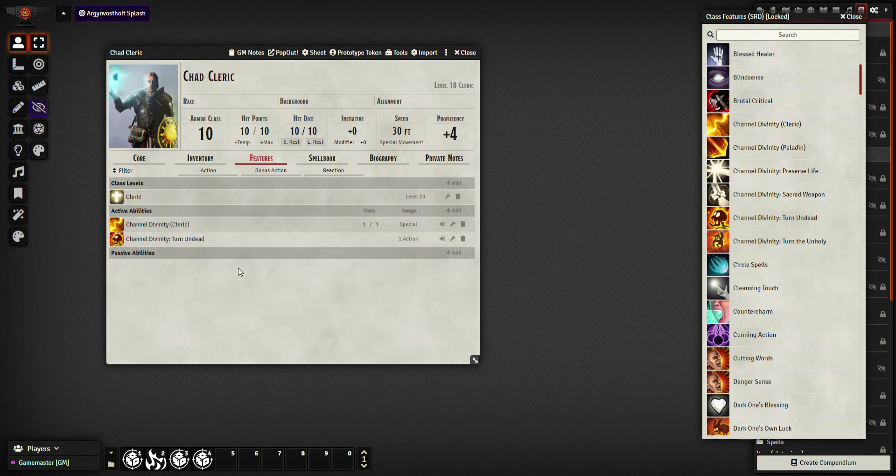
- Find Grappler in the Class Features (SRD) compendium and add it to the character's features
scroll(792, 245, "down", 1)
scroll(791, 245, "down", 5)
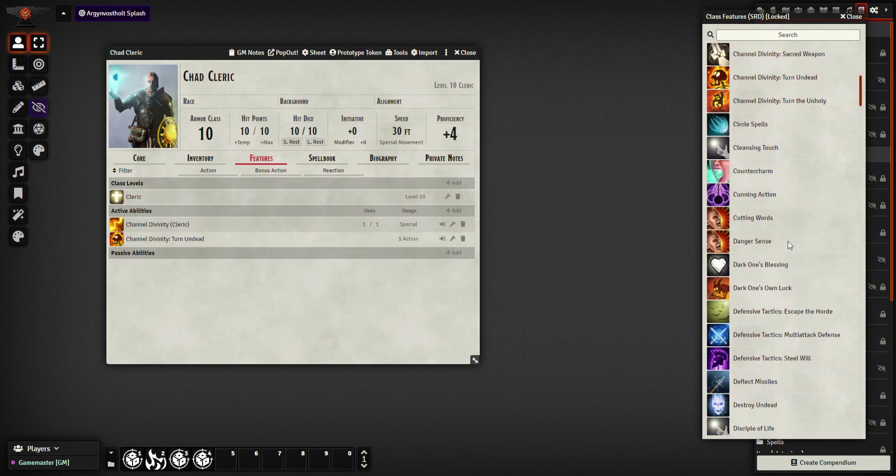
scroll(790, 245, "down", 5)
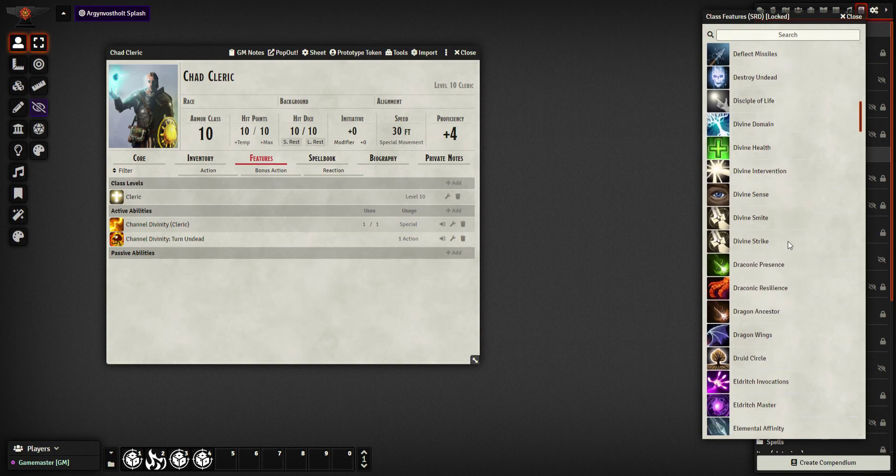
scroll(790, 245, "up", 2)
scroll(790, 245, "down", 3)
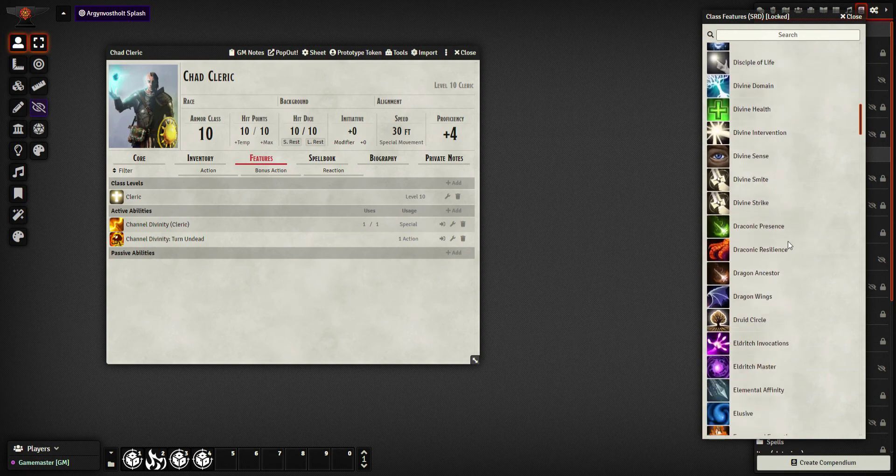
scroll(790, 245, "down", 11)
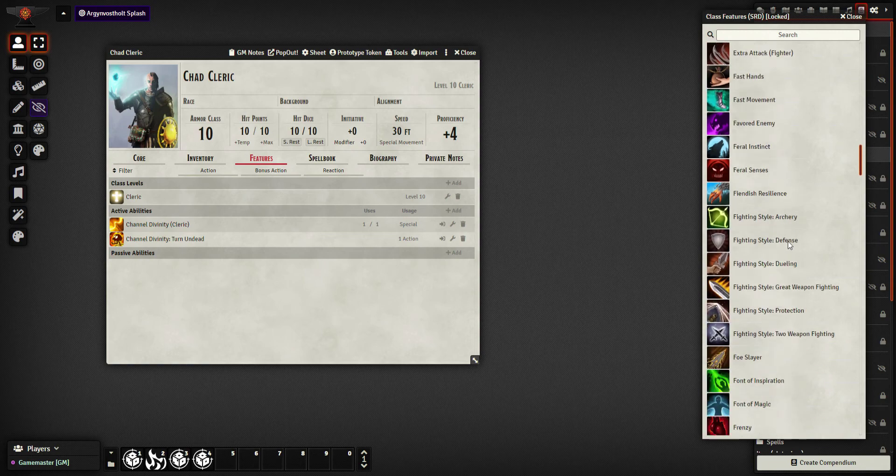
scroll(790, 245, "down", 15)
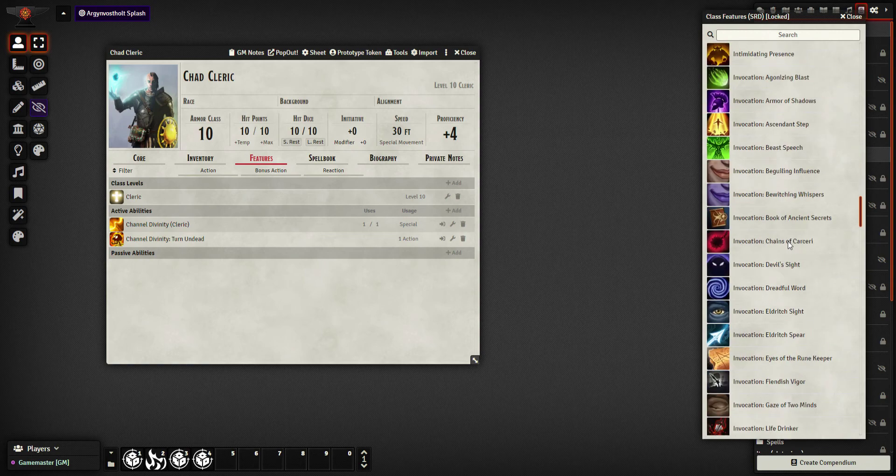
scroll(790, 245, "down", 15)
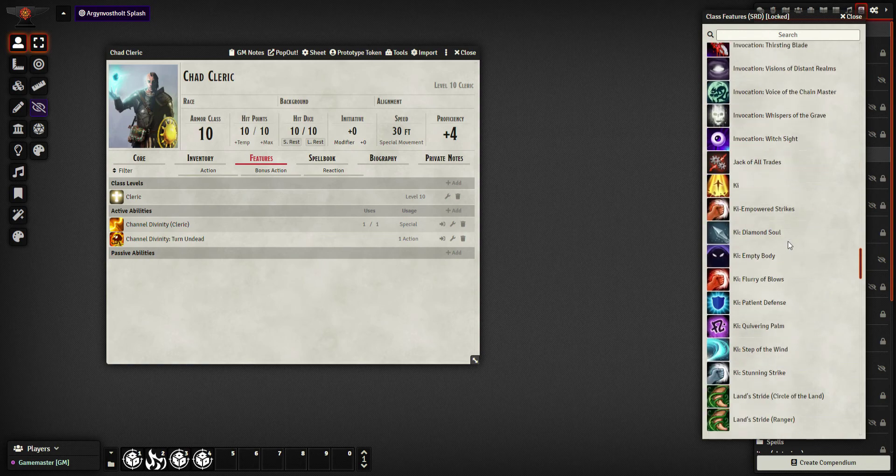
scroll(790, 245, "down", 2)
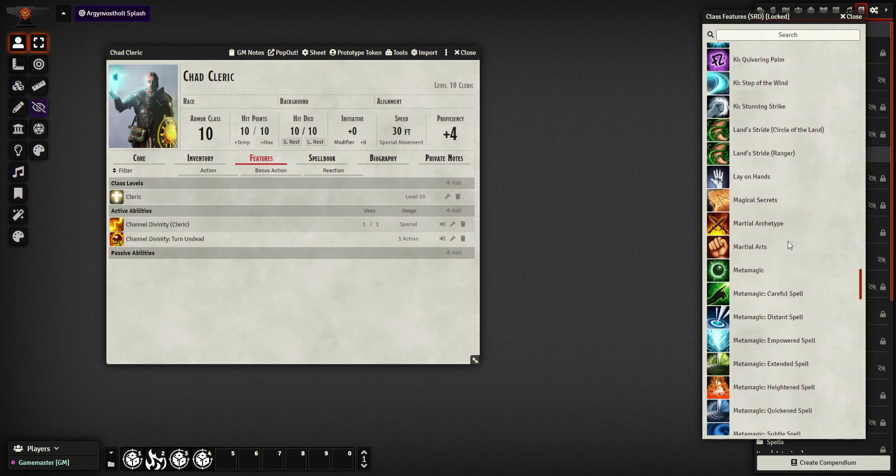
scroll(790, 245, "up", 2)
scroll(790, 245, "up", 6)
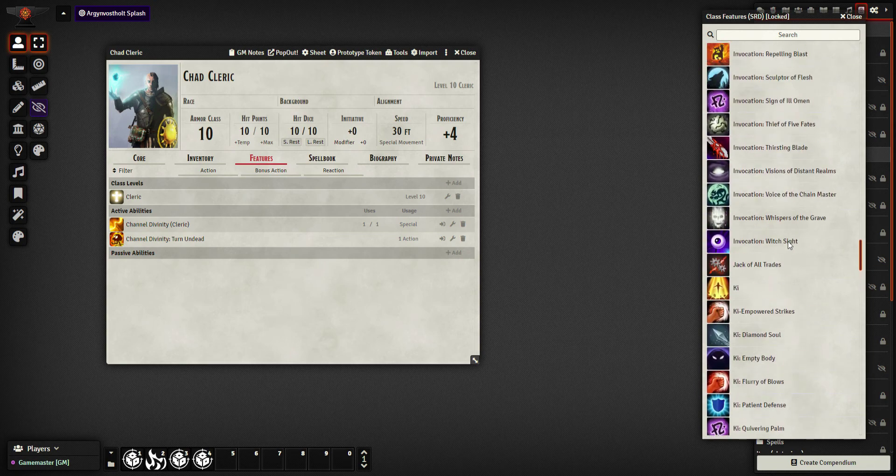
scroll(792, 245, "up", 8)
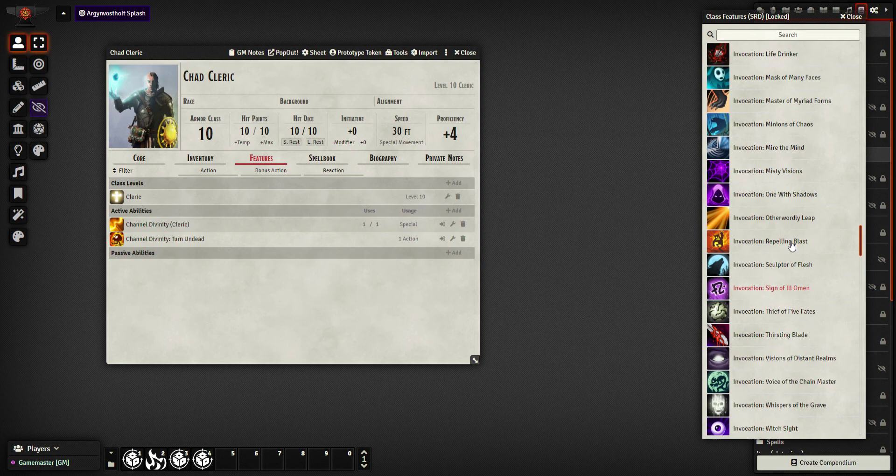
scroll(792, 245, "up", 12)
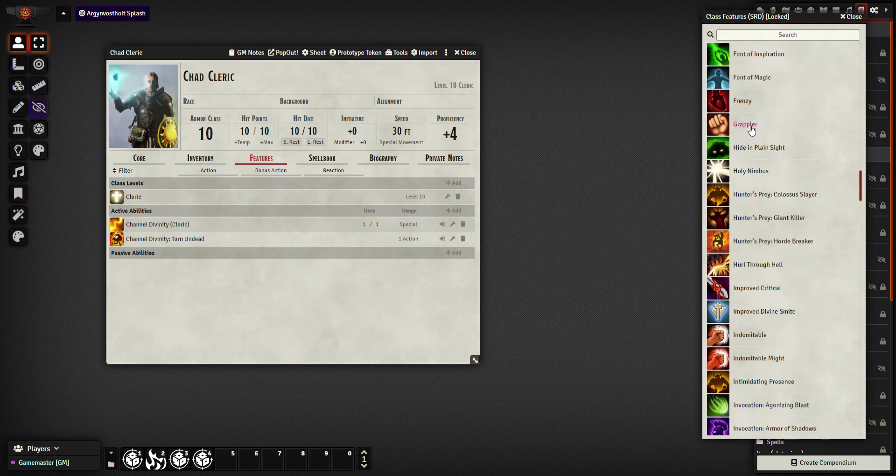
left_click_drag(591, 163, 168, 304)
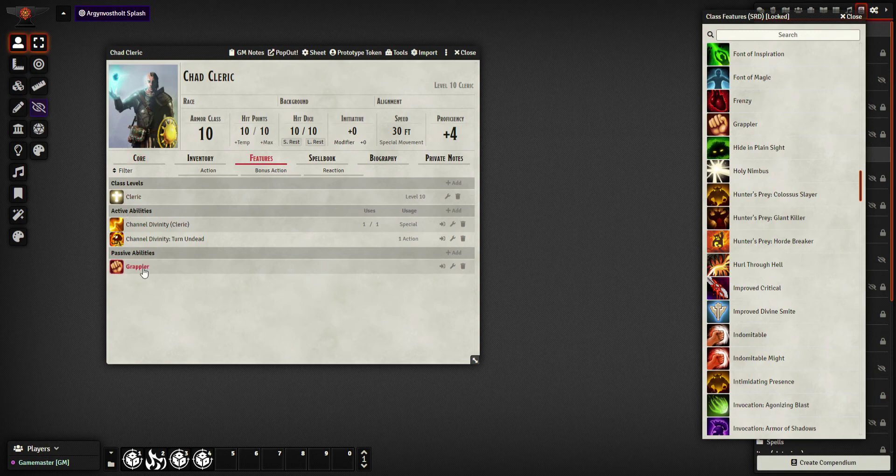
- Show the character's Spellbook with its prepared spells setting
left_click(334, 161)
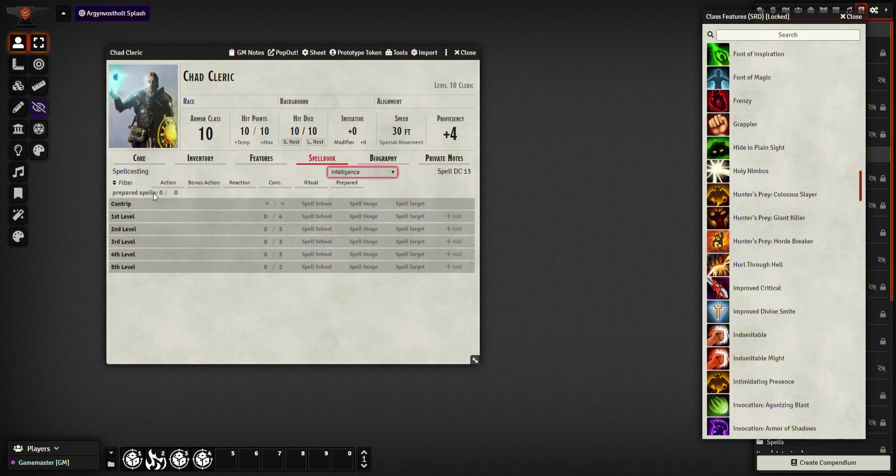
left_click(198, 185)
left_click(198, 186)
left_click(177, 194)
- Close the Class Features compendium, open the Spells (SRD) compendium and place it beside the character sheet
left_click_drag(735, 19, 539, 27)
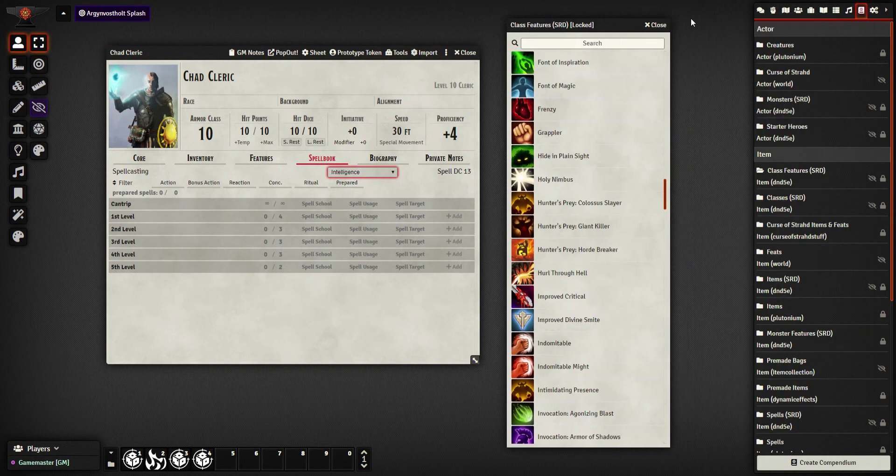
left_click(658, 25)
scroll(793, 240, "down", 5)
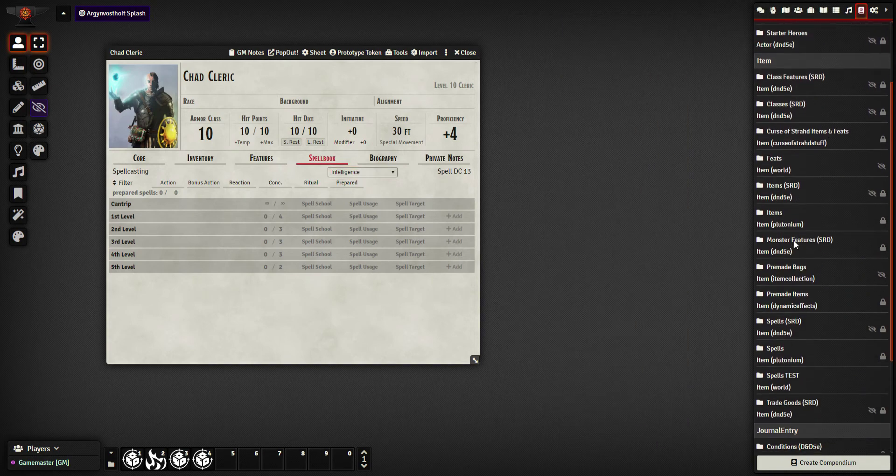
left_click(778, 232)
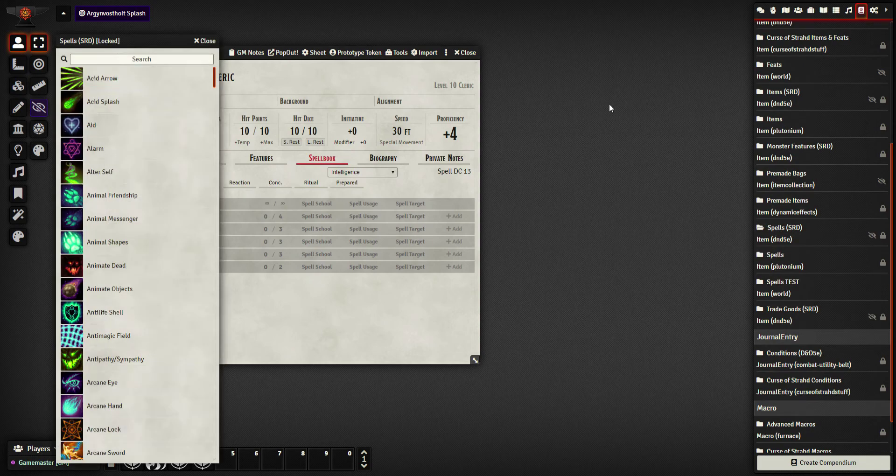
left_click_drag(124, 32, 764, 40)
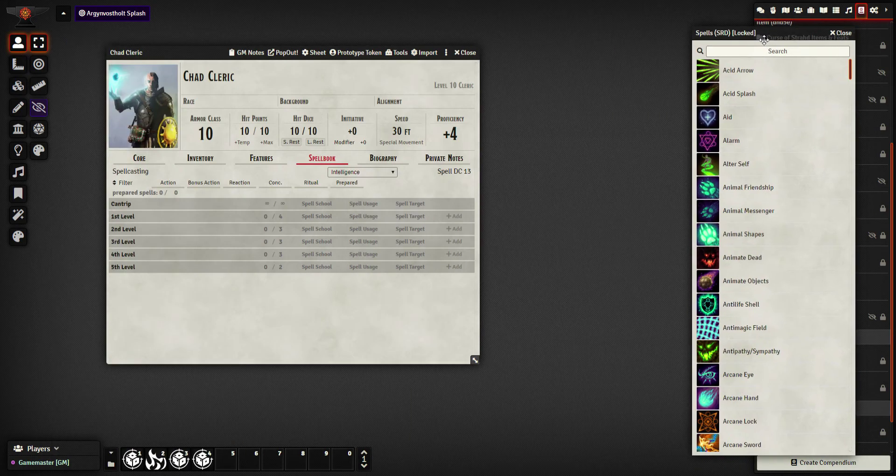
- Add the spells Alter Self, Arcane Hand, Arcanist's Magic Aura, Banishment and Bestow Curse to the spellbook
scroll(723, 171, "down", 5)
scroll(723, 171, "up", 5)
left_click_drag(736, 164, 317, 259)
scroll(796, 252, "down", 4)
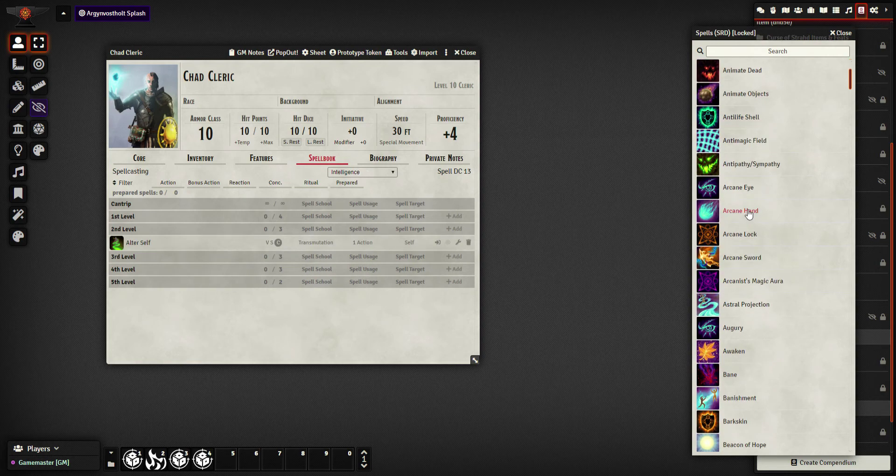
left_click_drag(746, 211, 317, 274)
left_click_drag(765, 293, 350, 290)
scroll(792, 242, "down", 4)
left_click_drag(748, 217, 365, 271)
left_click_drag(752, 286, 317, 288)
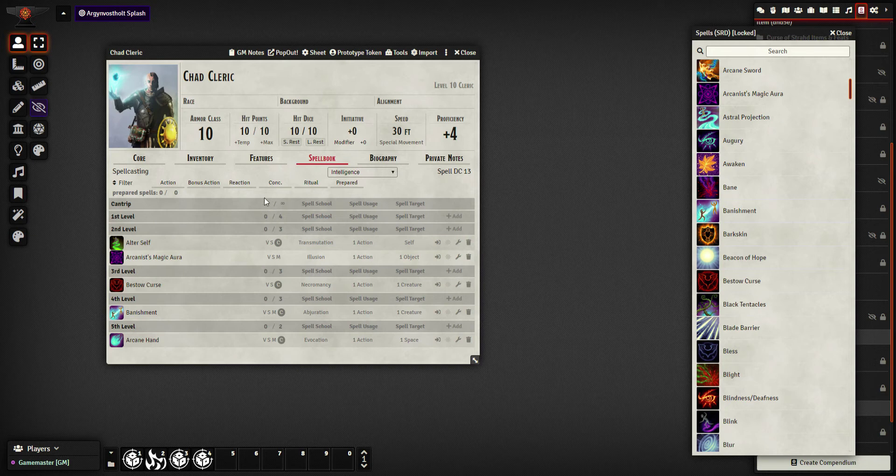
- Set the available spell slots for 1st to 5th level to 4, 3, 3, 3 and 2, and the maximum prepared spells to 10
mouse_move(287, 221)
left_click(264, 217)
type("4")
left_click(265, 229)
type("3")
left_click(267, 272)
left_click(270, 300)
left_click(266, 328)
left_click(258, 350)
left_click(182, 214)
- Move the sheet toward the middle of the canvas, show its Core page and inspect the Sheet Configuration without changing it
left_click_drag(199, 53, 344, 74)
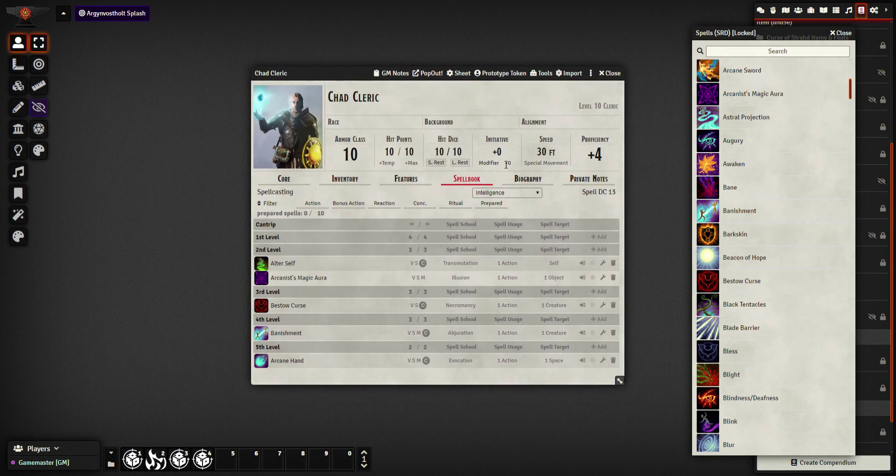
left_click(287, 181)
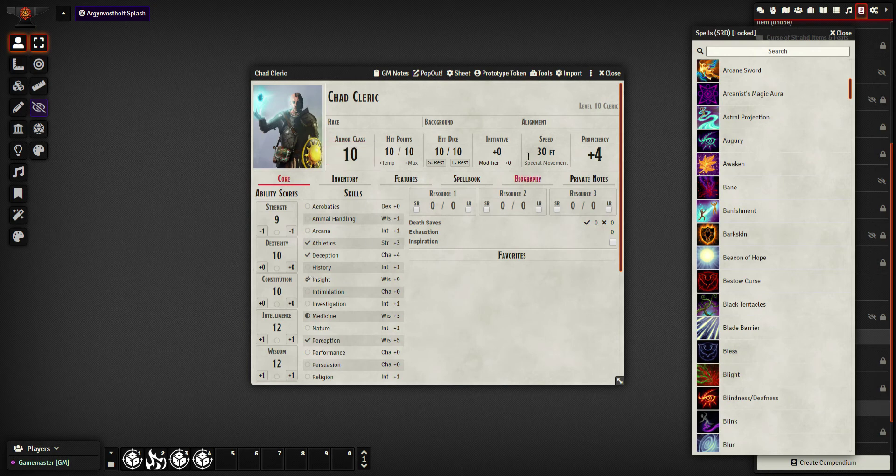
left_click(461, 75)
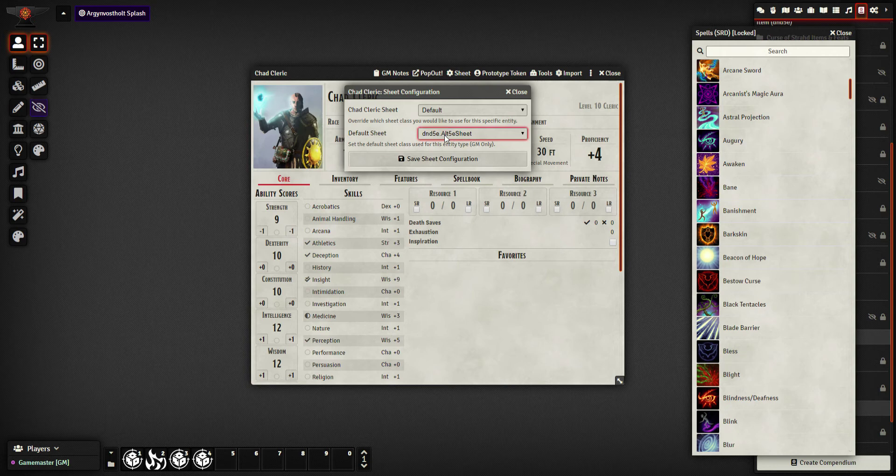
left_click(511, 94)
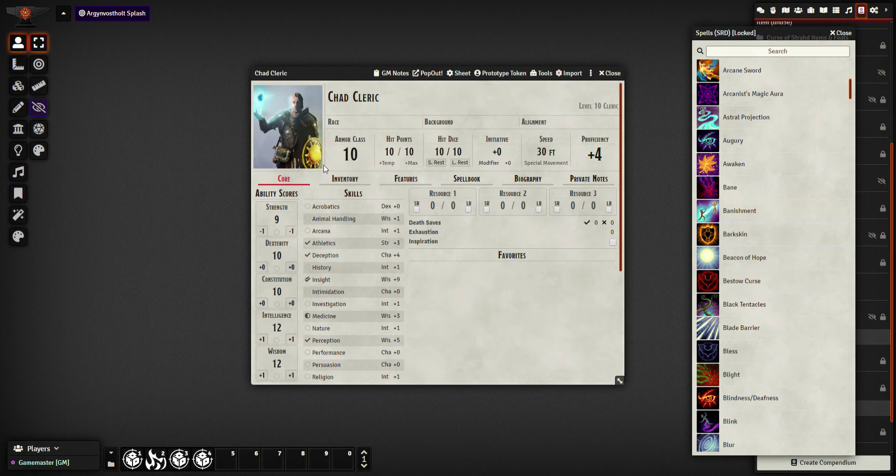
- Review the character's Inventory, Features, Spellbook, Core, Biography and Private Notes pages
left_click(343, 179)
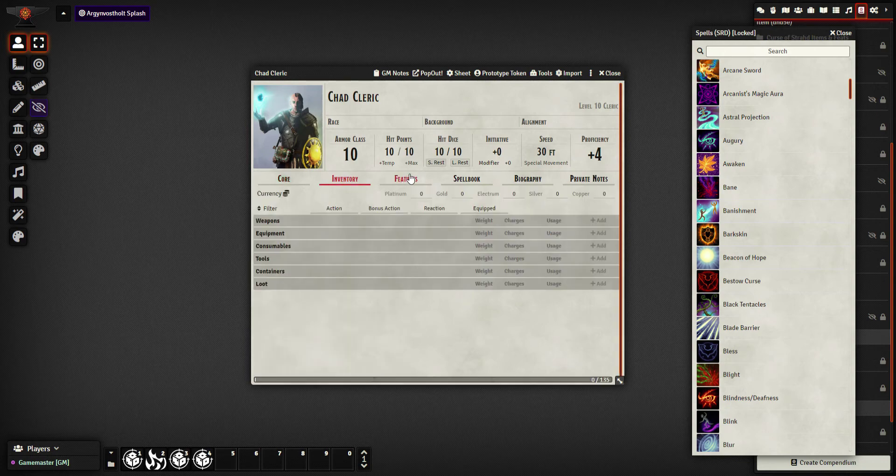
left_click(405, 179)
left_click(467, 179)
left_click(292, 177)
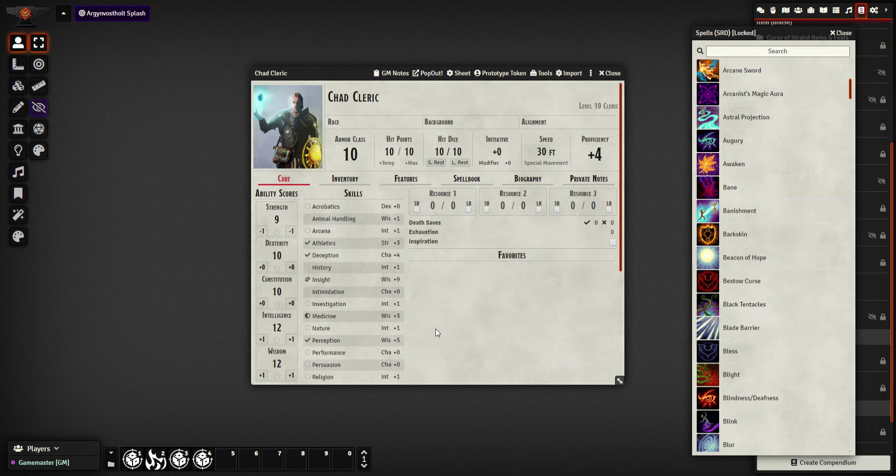
left_click(344, 179)
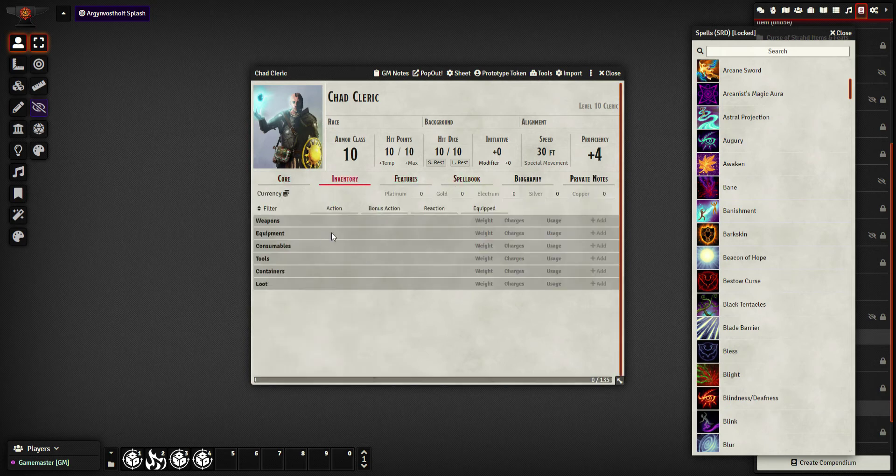
left_click(416, 185)
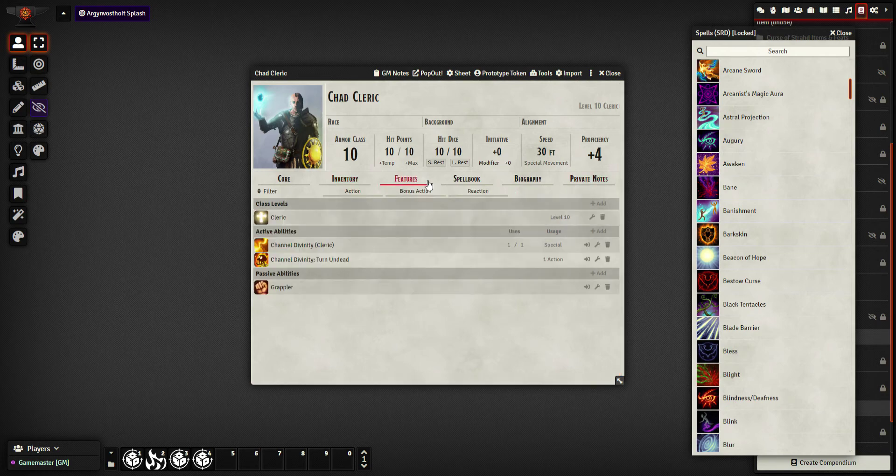
left_click(467, 180)
left_click(539, 181)
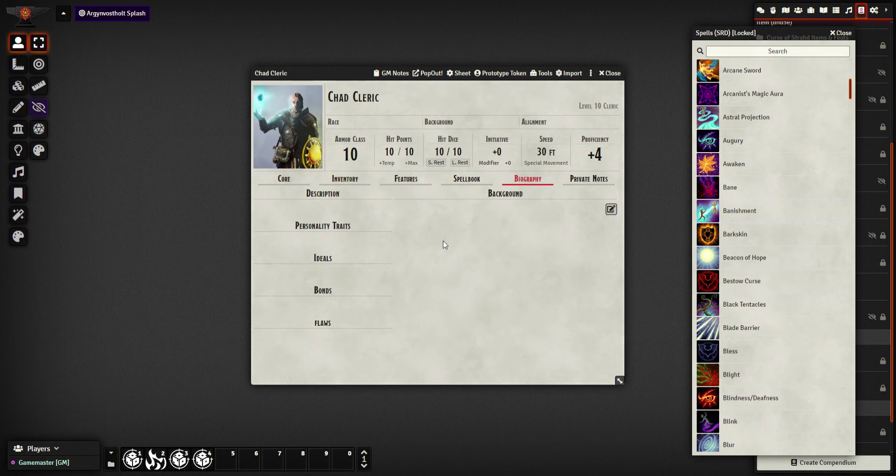
left_click(589, 183)
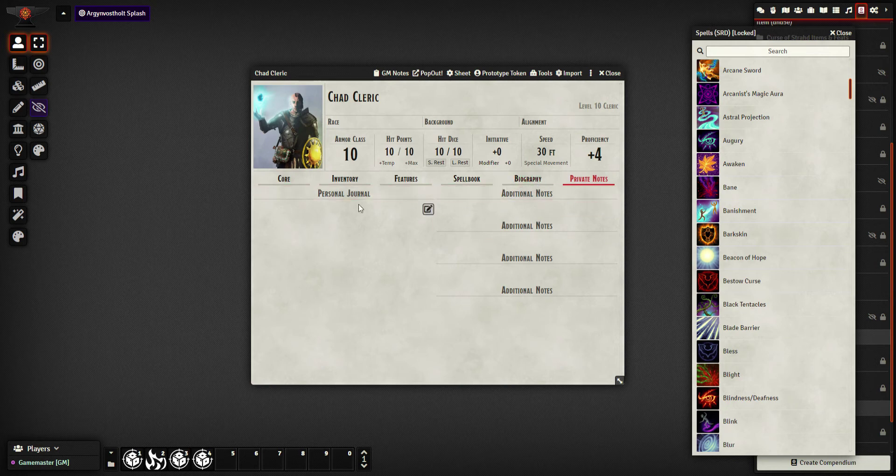
- Return to the character's Core page and reposition the sheet near the middle of the canvas
left_click(337, 181)
left_click(300, 185)
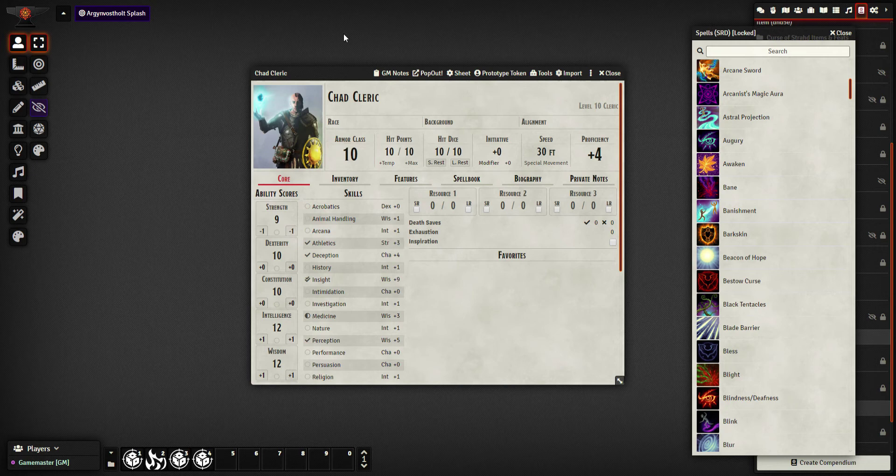
left_click_drag(342, 81, 360, 77)
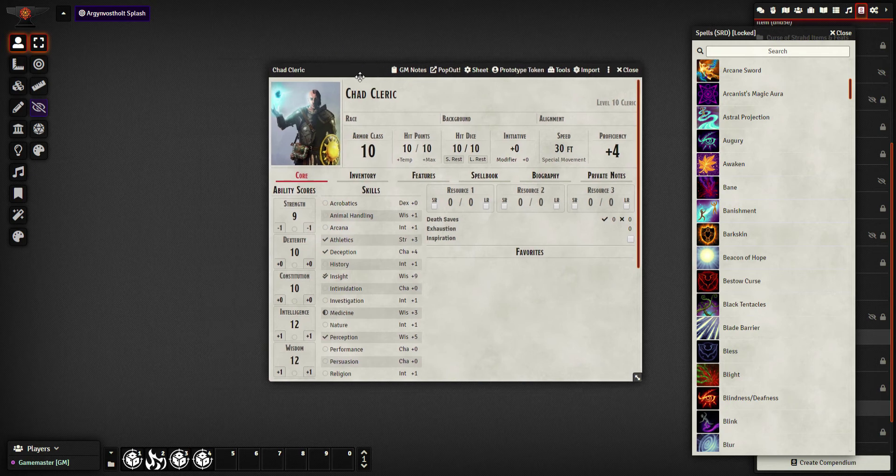
left_click_drag(360, 76, 399, 84)
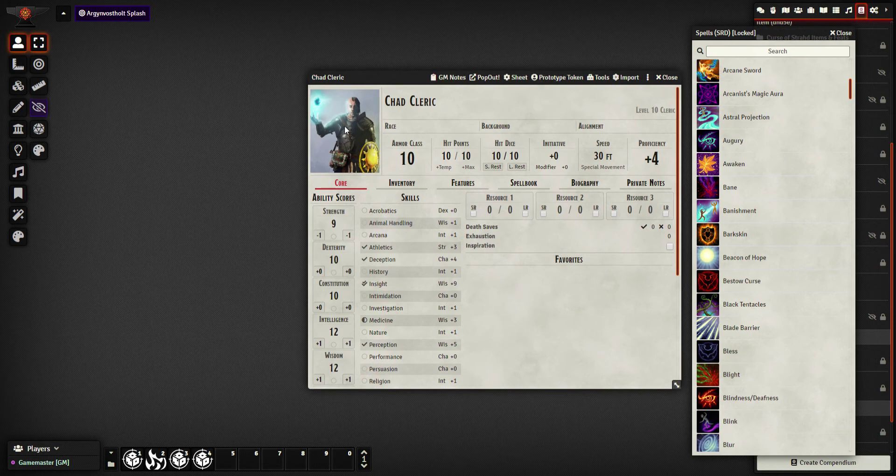
left_click_drag(388, 83, 326, 82)
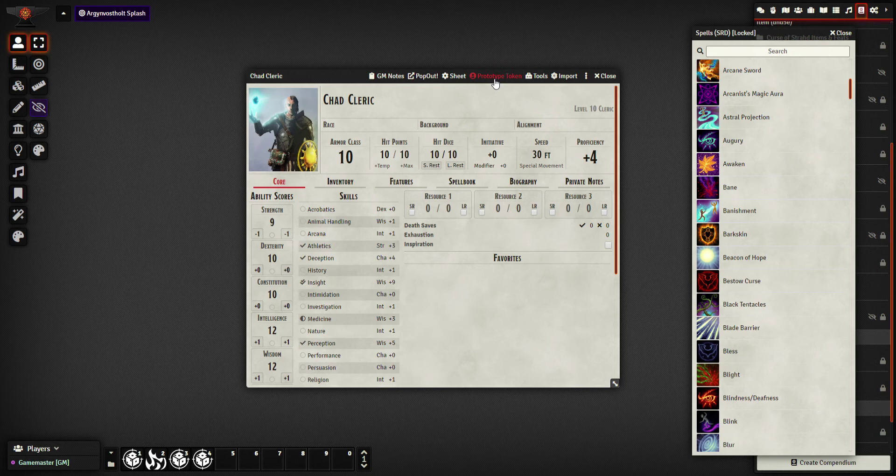
- Open Chad Cleric's prototype token configuration and review its Character settings, including token name and represented actor
left_click(496, 77)
left_click_drag(112, 76, 165, 121)
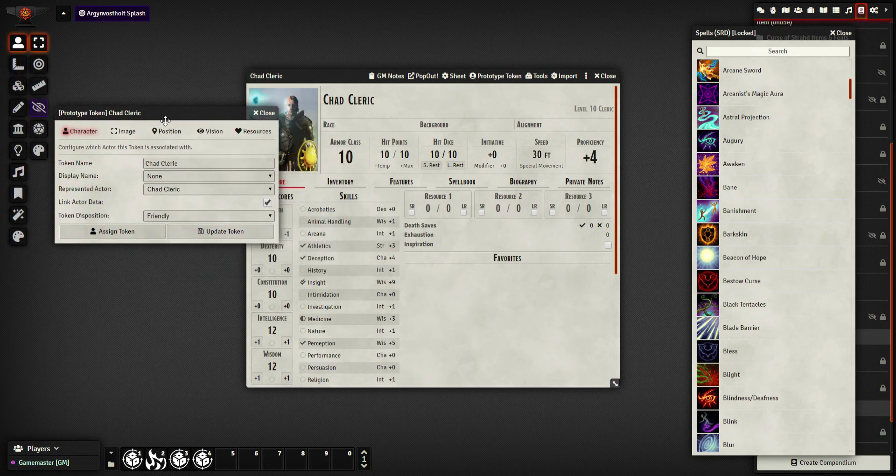
left_click(181, 165)
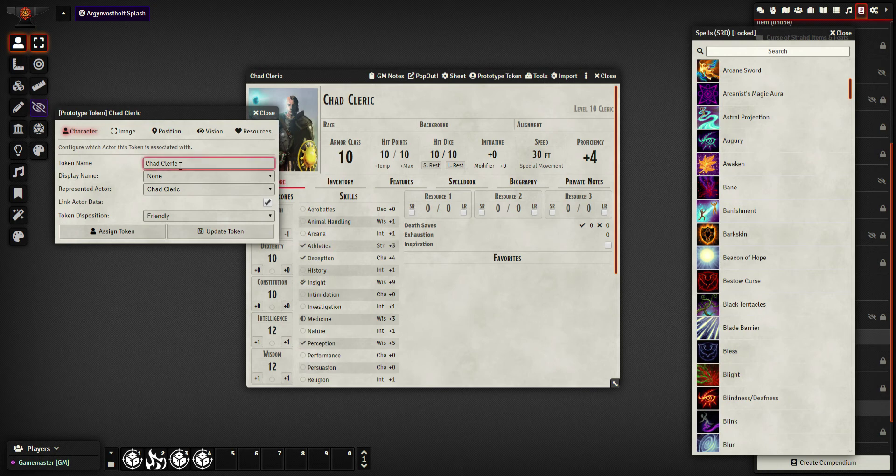
left_click(183, 189)
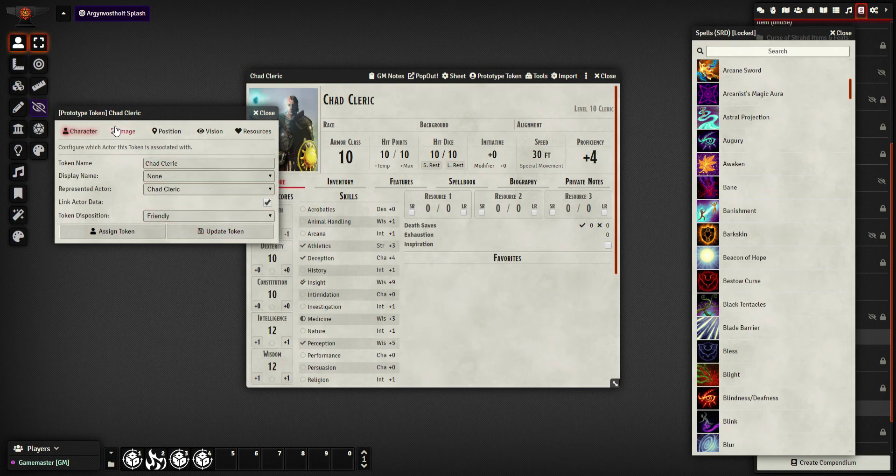
- Try to set the prototype token's image to Chad Token.png and update the token
left_click(136, 135)
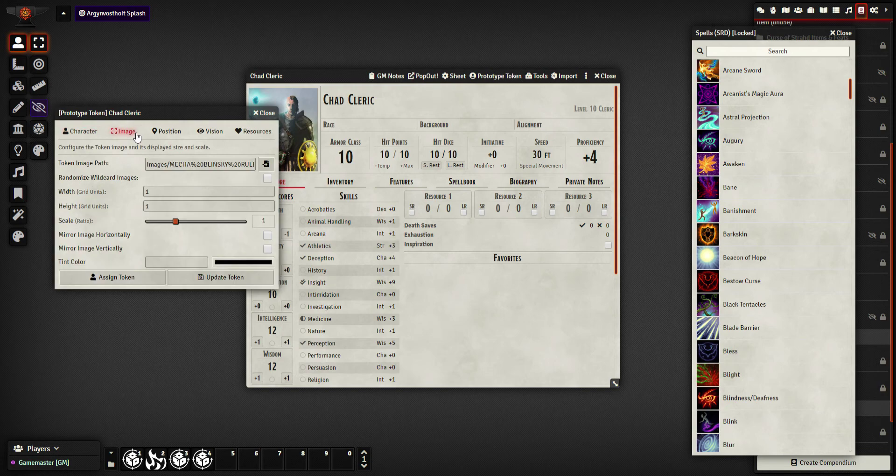
left_click(265, 164)
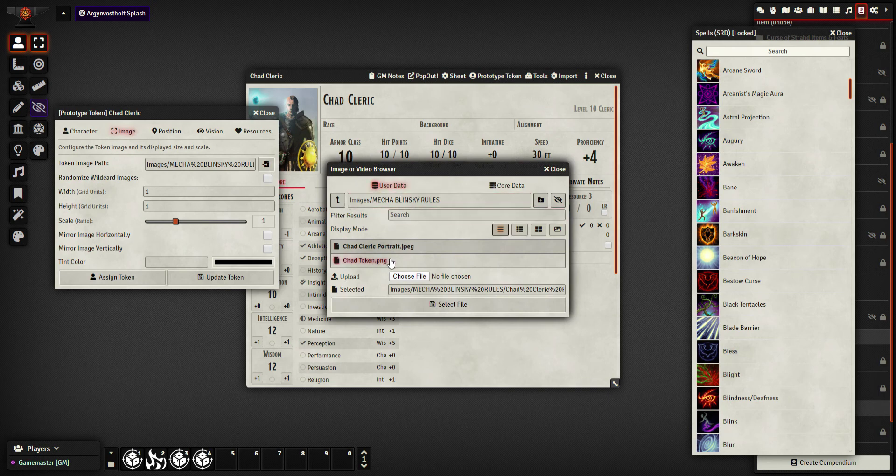
left_click(369, 262)
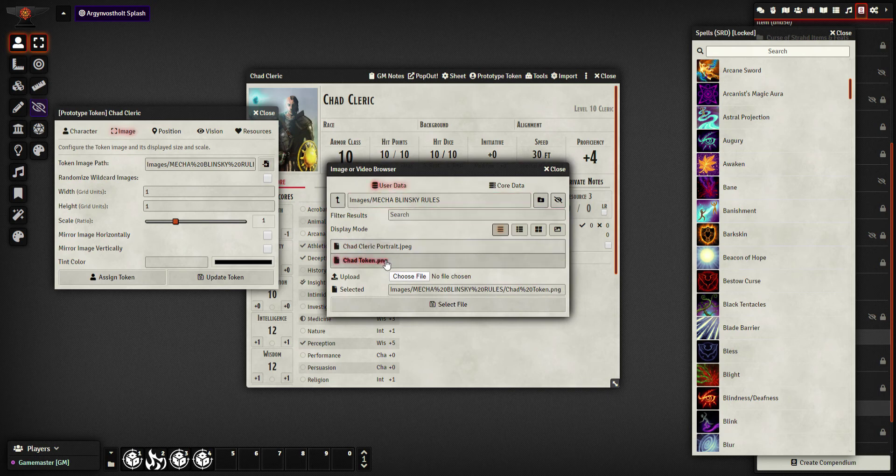
left_click(455, 305)
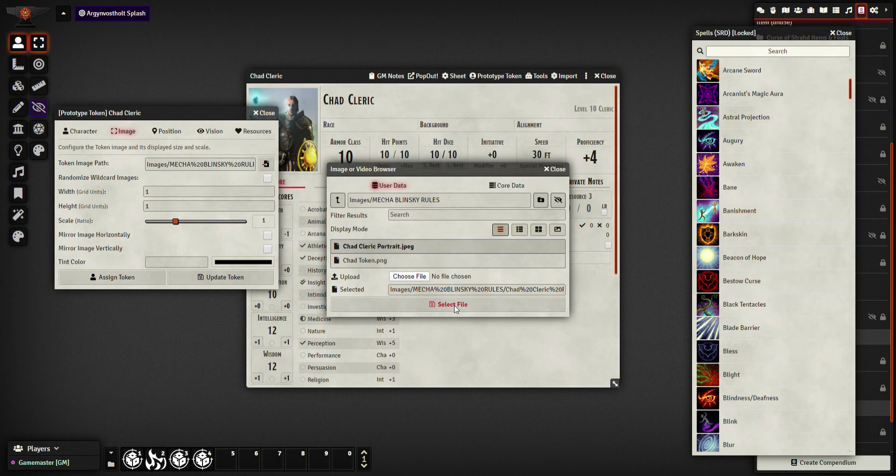
left_click(450, 306)
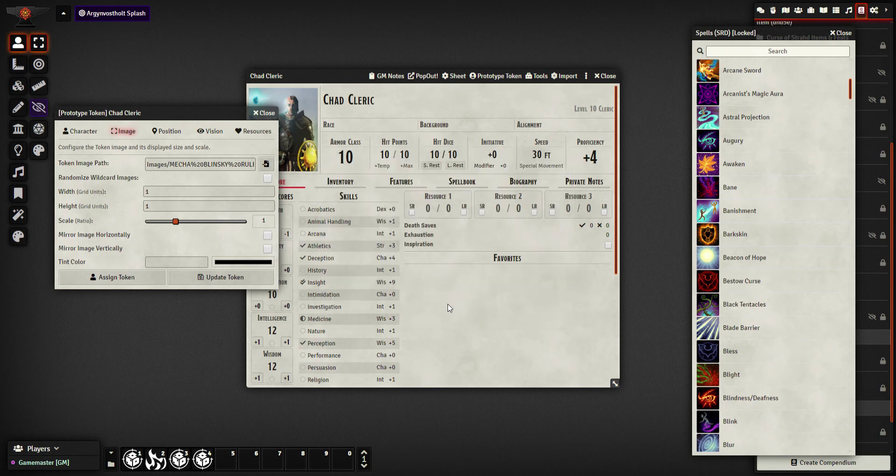
left_click(228, 277)
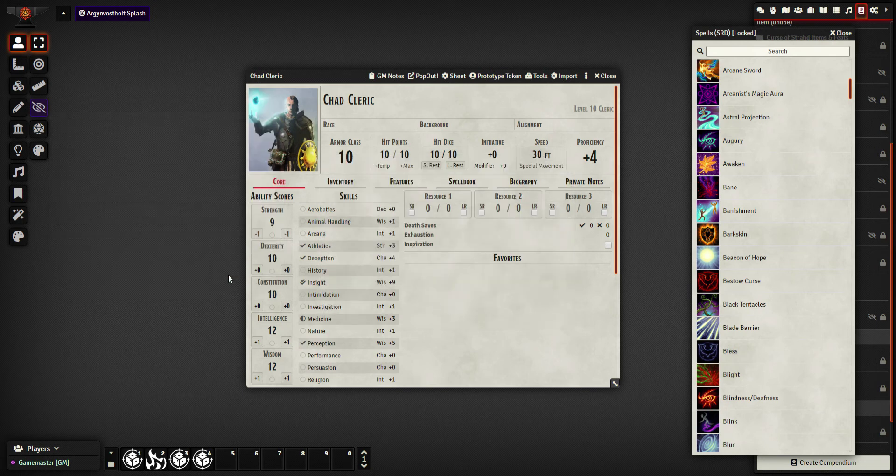
- Shift the character sheet aside and close the Spells (SRD) compendium
left_click_drag(334, 85, 290, 85)
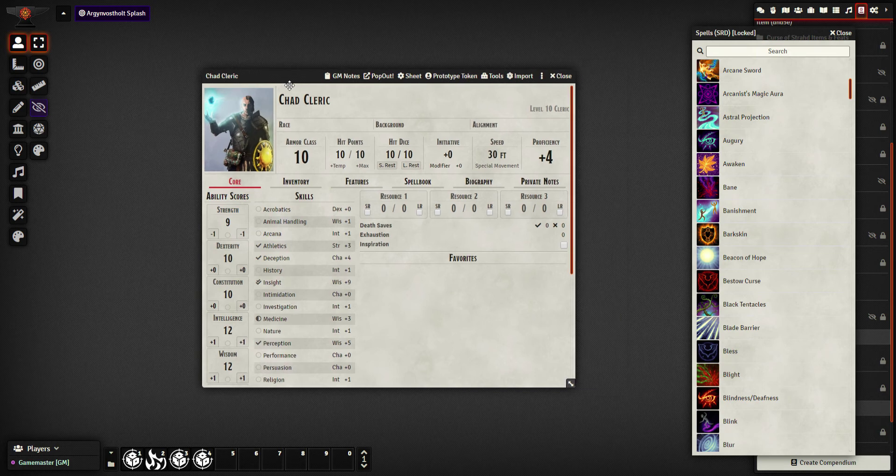
left_click_drag(737, 41, 570, 41)
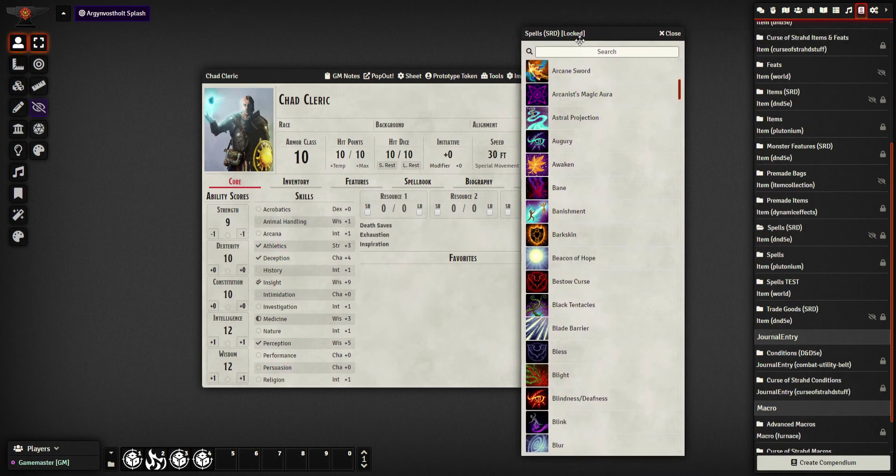
left_click(671, 34)
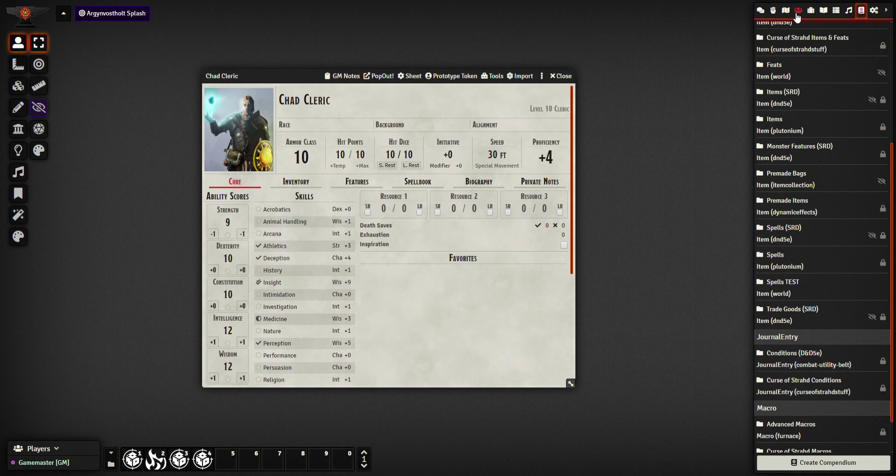
- Show the Argynvostholt Splash scene and place a Chad Cleric token from the Actors directory beside the ruined tower
left_click(799, 11)
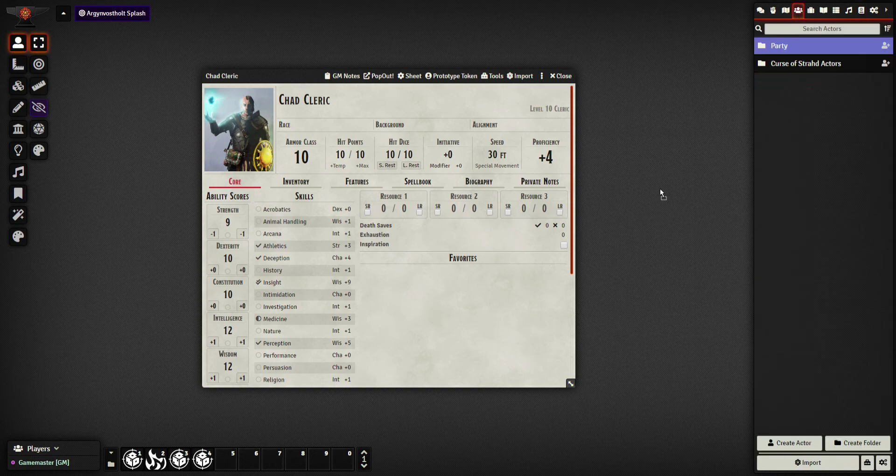
left_click_drag(298, 77, 147, 58)
left_click(131, 18)
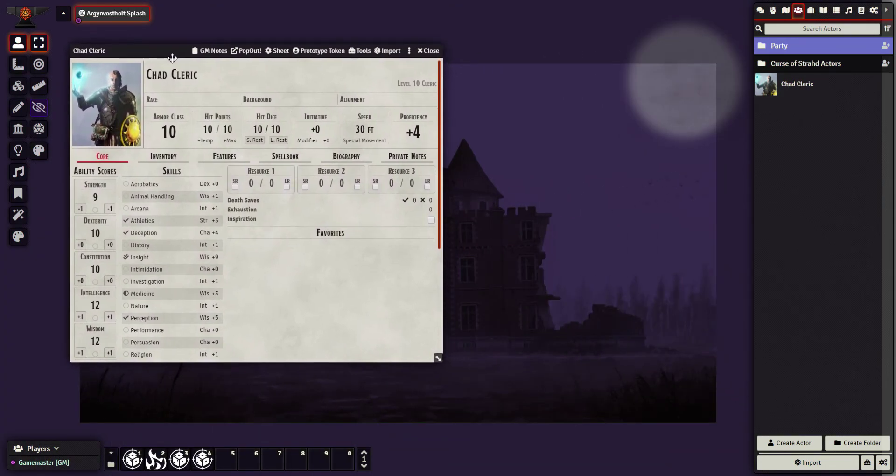
left_click_drag(796, 88, 606, 237)
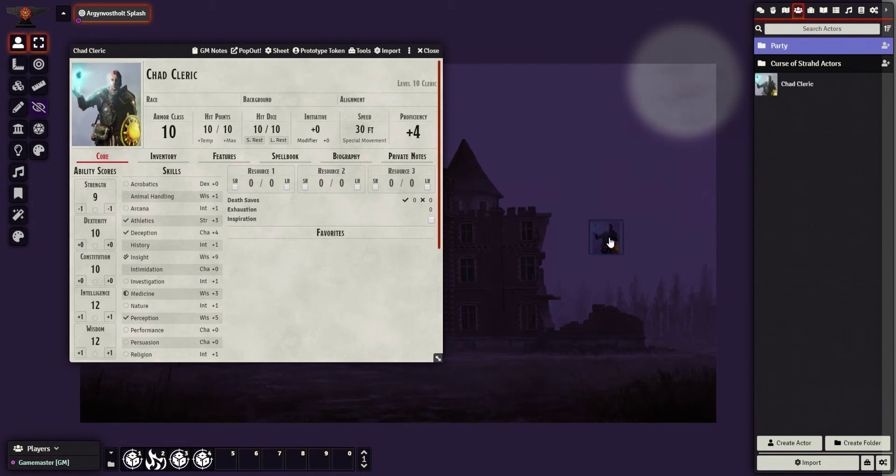
left_click_drag(610, 240, 609, 241)
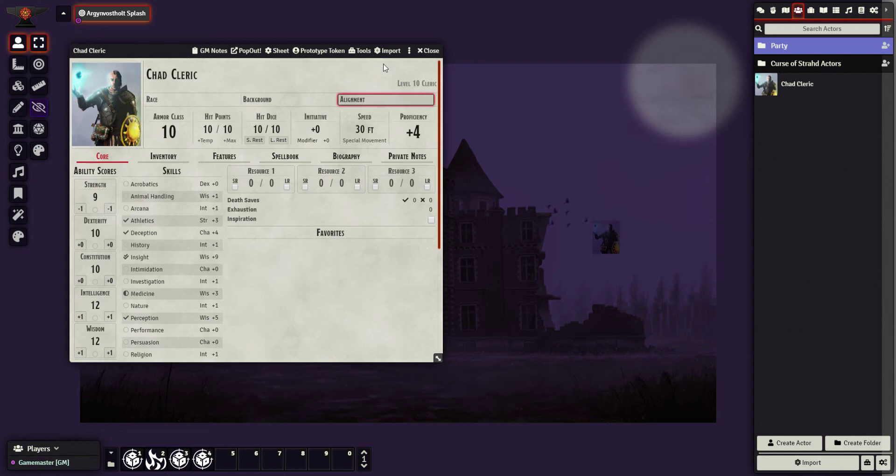
- Set the prototype token's image to Chad Token.png from the Images/MECHA BLINSKY RULES folder and update the token
left_click(318, 50)
left_click_drag(138, 60, 401, 121)
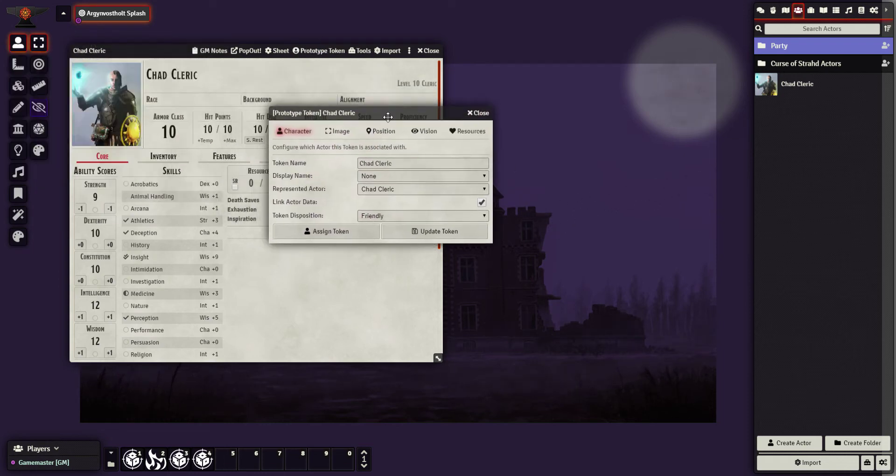
left_click(336, 131)
left_click(435, 168)
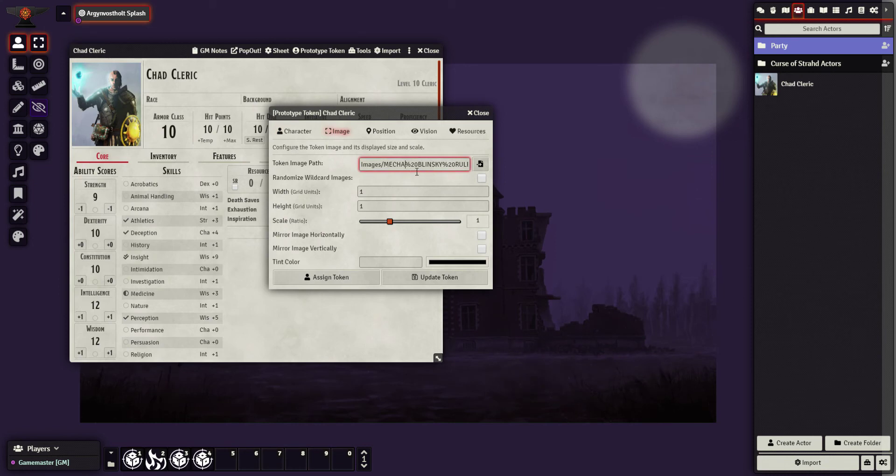
key("ctrl+a")
key("End")
left_click(480, 164)
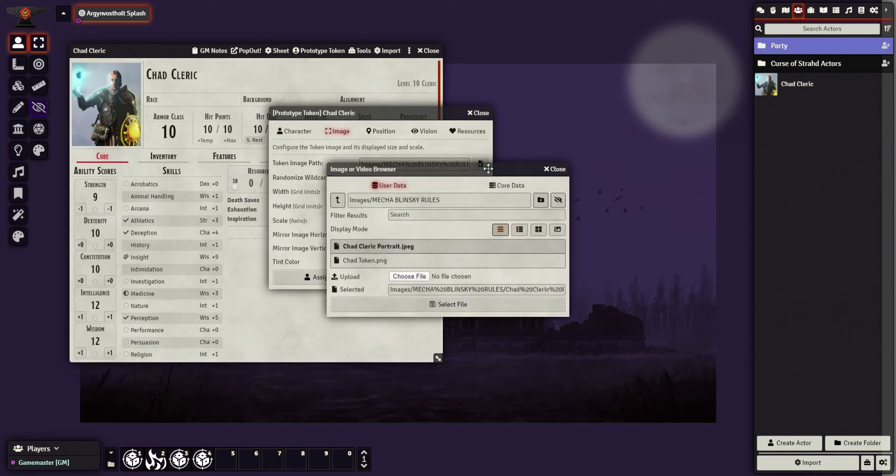
left_click(366, 260)
left_click(454, 303)
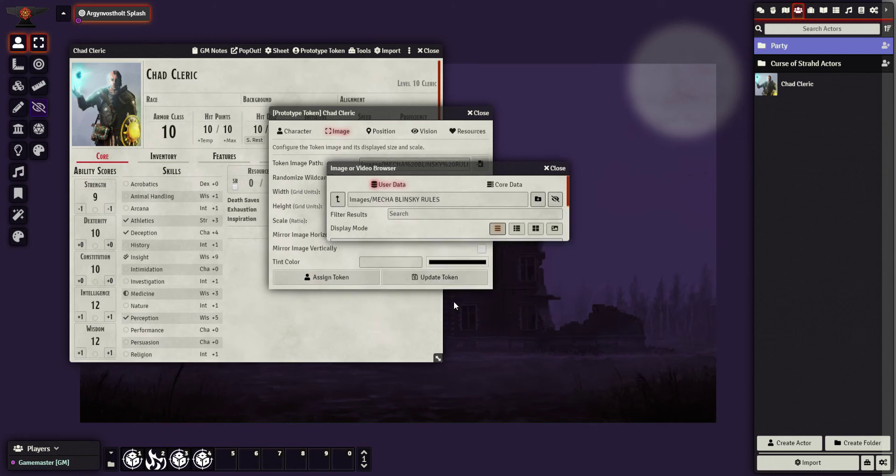
left_click(417, 282)
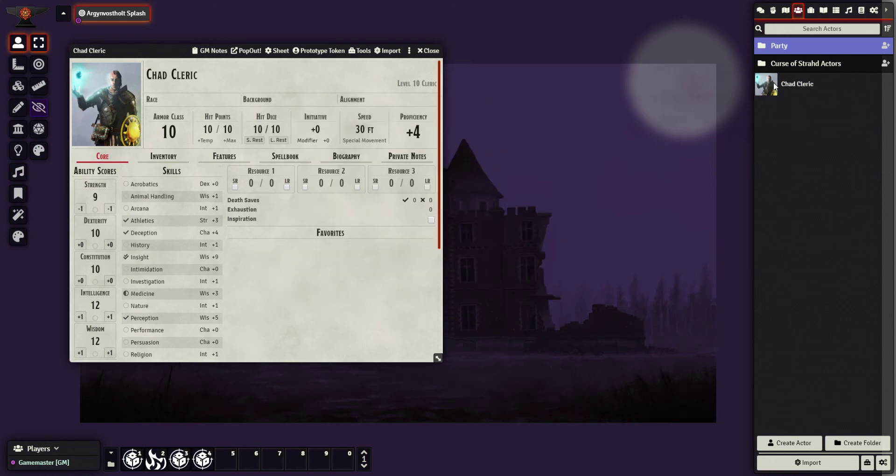
- Place a new Chad Cleric token in the sky area of the scene and inspect its artwork up close
left_click_drag(805, 91, 600, 177)
scroll(628, 206, "up", 5)
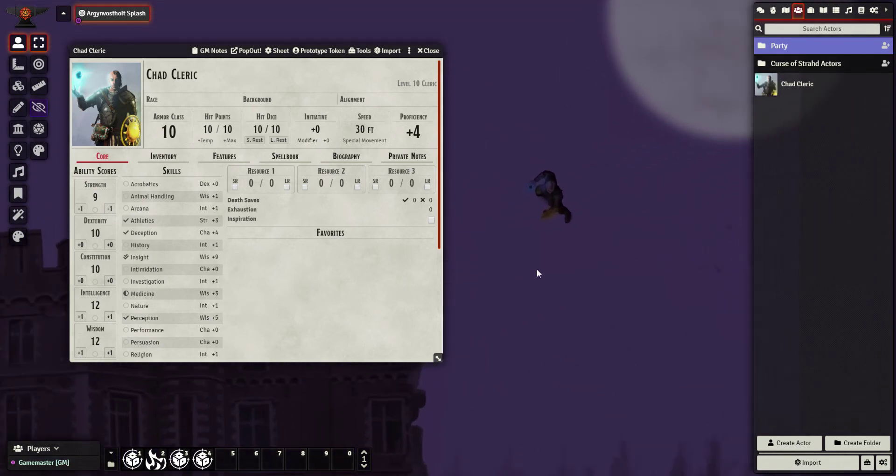
scroll(545, 294, "up", 4)
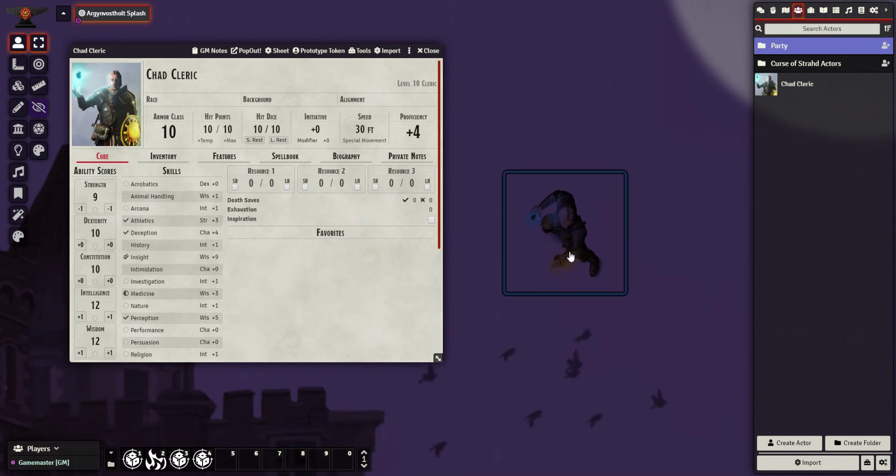
scroll(551, 266, "up", 1)
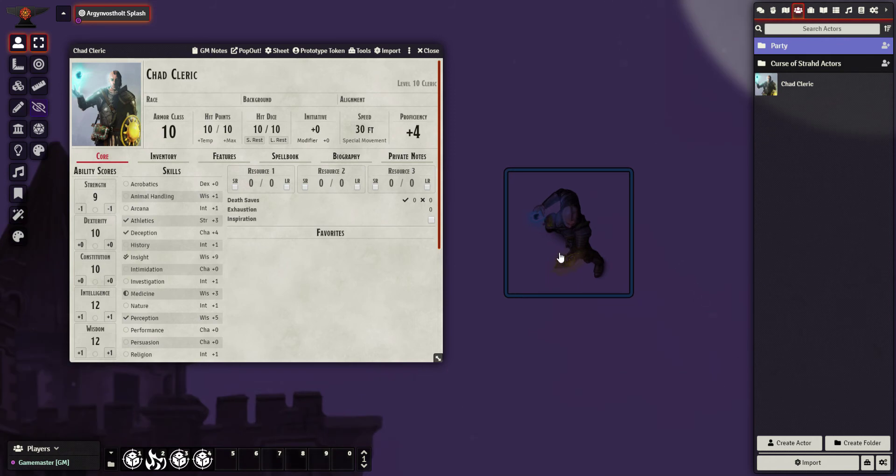
scroll(560, 258, "up", 1)
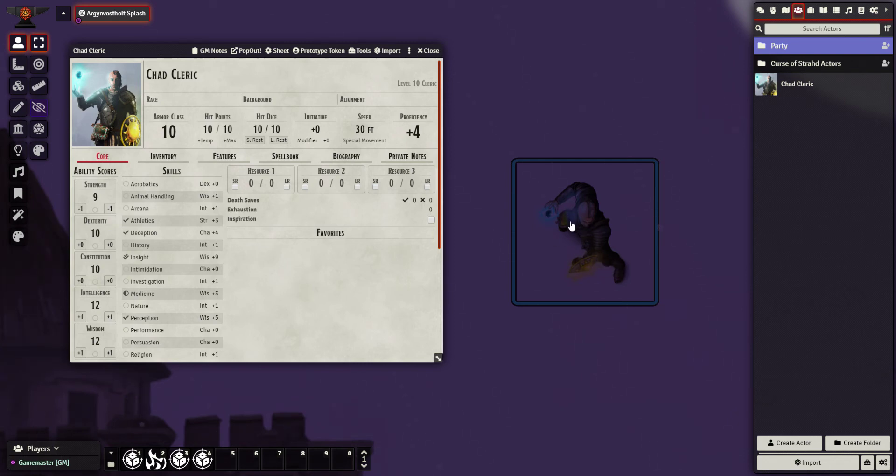
scroll(590, 248, "down", 1)
scroll(593, 248, "down", 3)
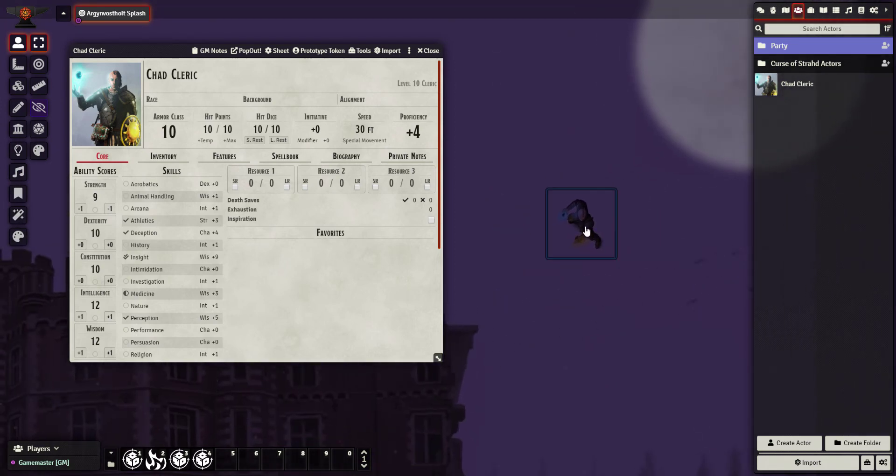
- Reopen the prototype token configuration and examine its Image and Vision settings, including dim vision and light emission
left_click(342, 52)
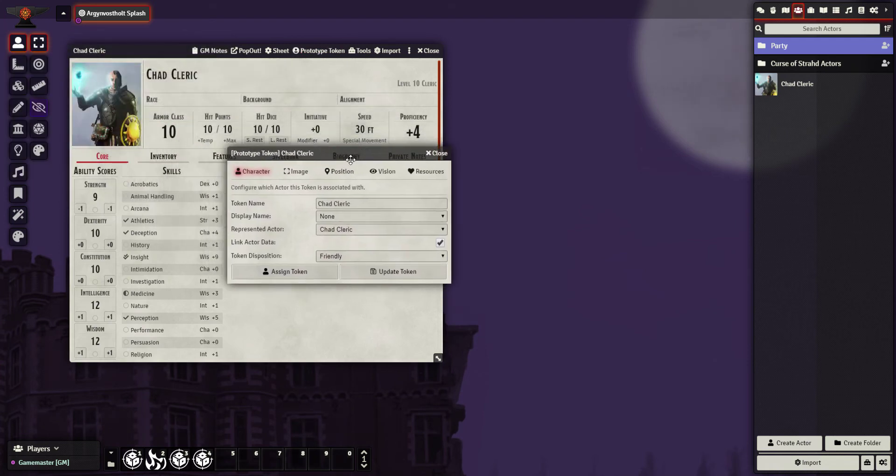
left_click(326, 165)
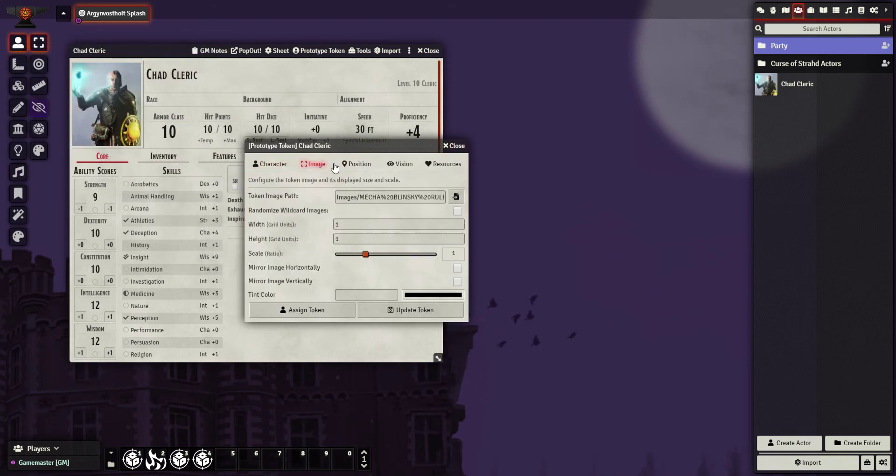
left_click(404, 164)
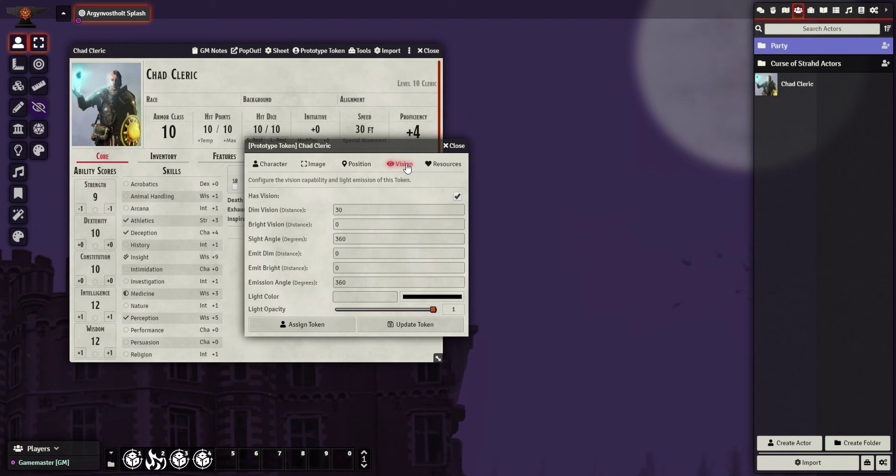
left_click_drag(358, 150, 342, 145)
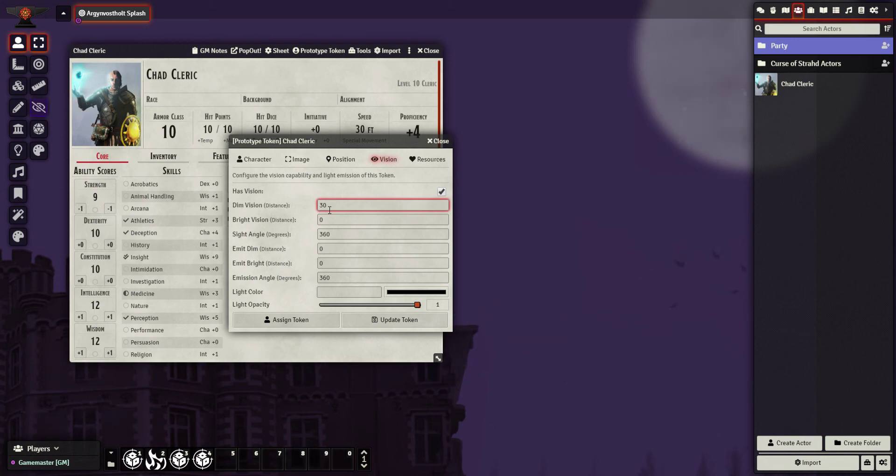
left_click(304, 189)
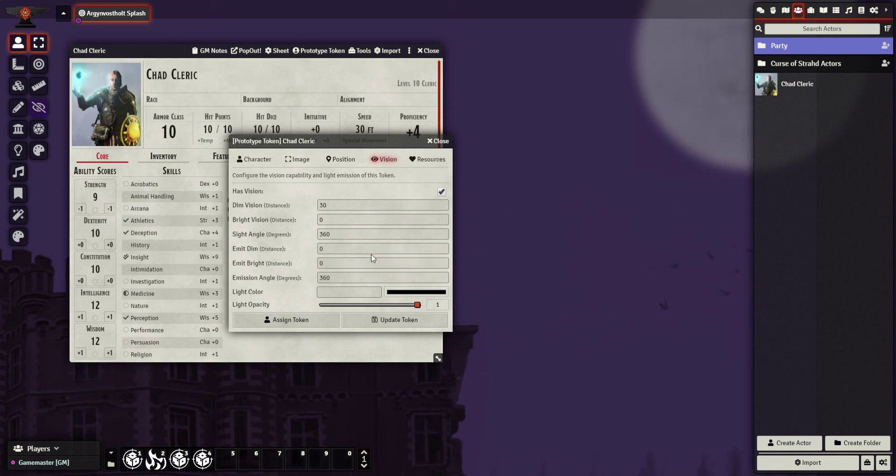
- Examine the Emit Dim and Emit Bright light settings of Chad Cleric's prototype token
left_click(357, 252)
left_click(357, 256)
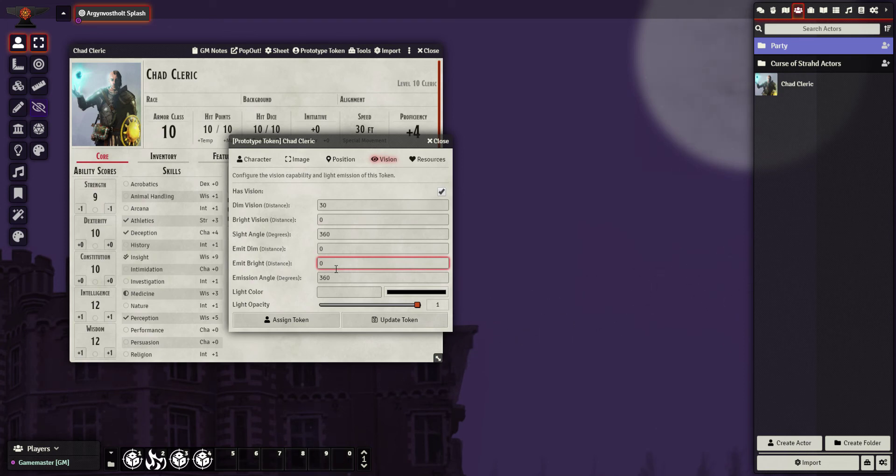
left_click(292, 246)
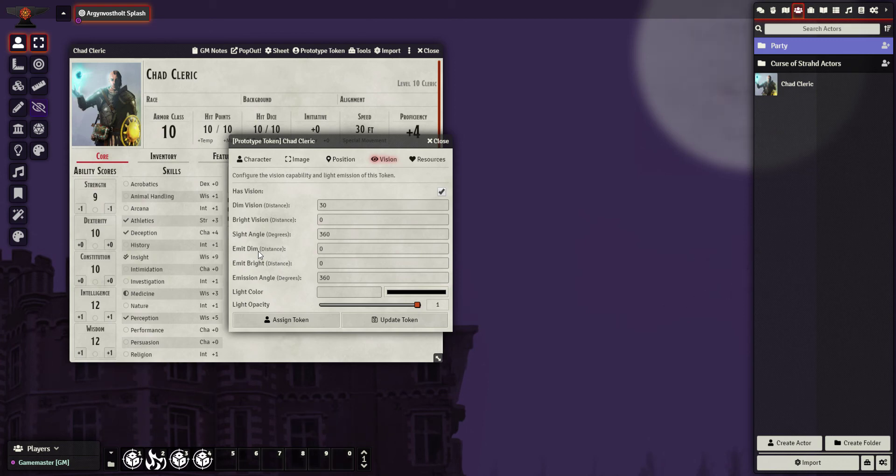
left_click(324, 249)
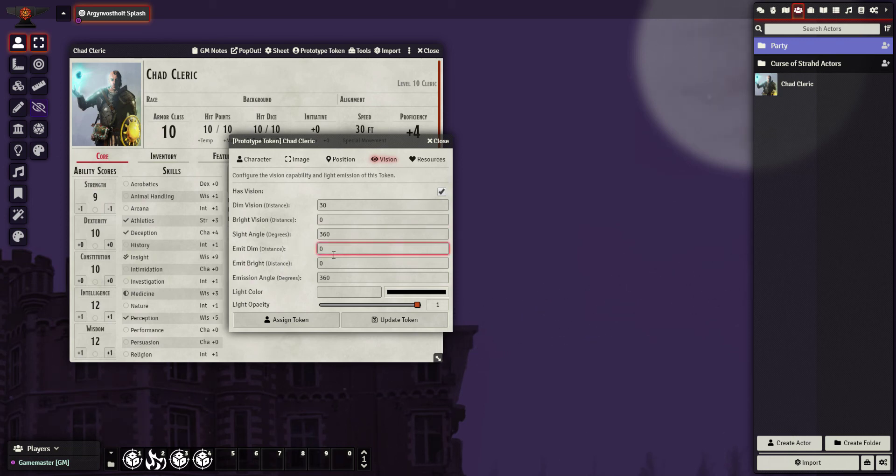
left_click(277, 260)
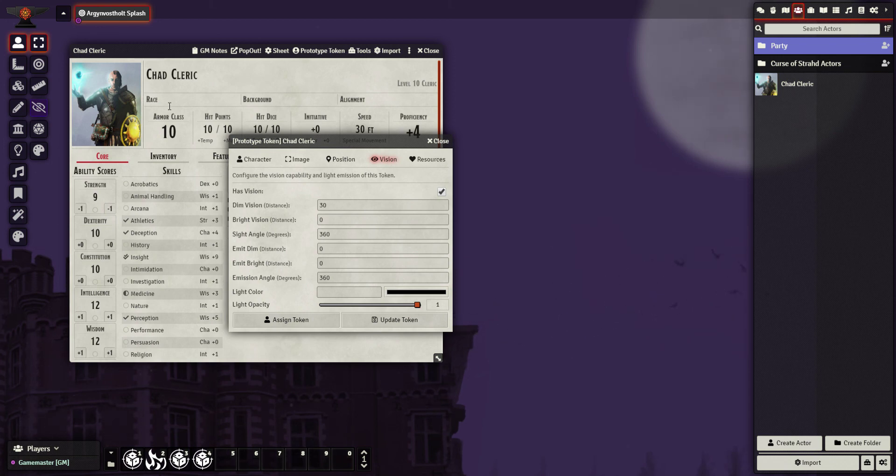
- Move the token configuration beside the character sheet and set Dim Vision to 60 and Bright Vision to 30
left_click_drag(327, 143, 531, 104)
left_click(562, 180)
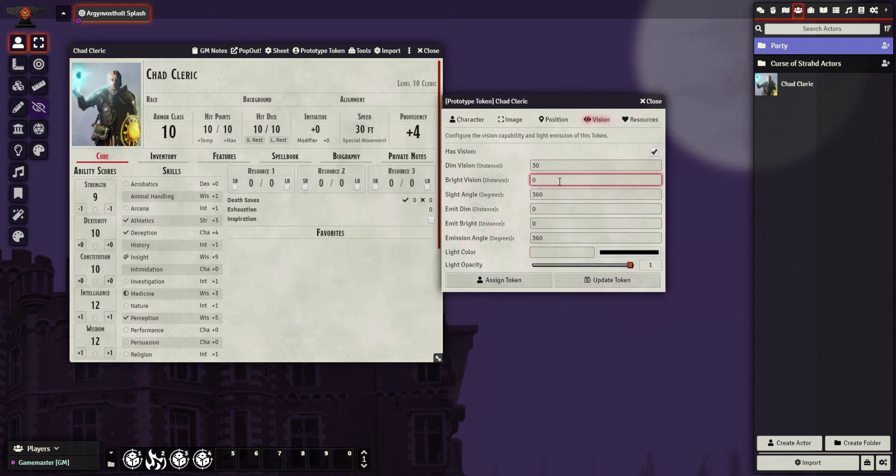
type("60")
key("shift+Tab")
type("60")
key("Tab")
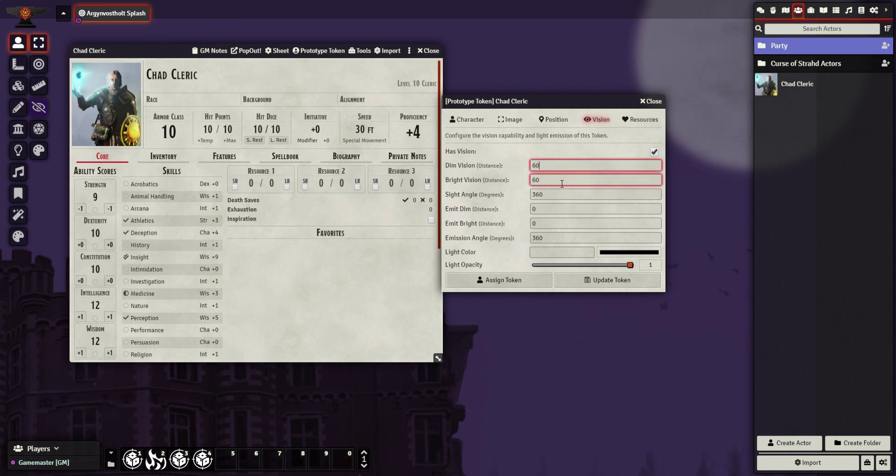
type("30")
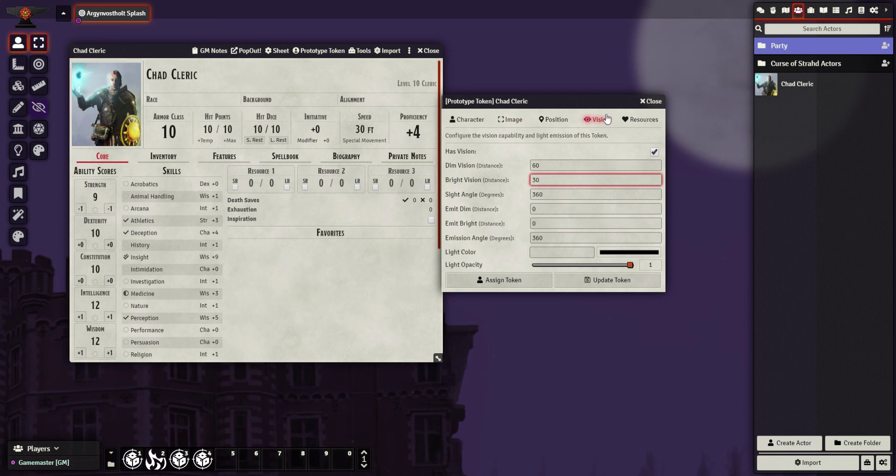
- Examine the prototype token's resource bar settings and close the configuration without updating the token
left_click(645, 120)
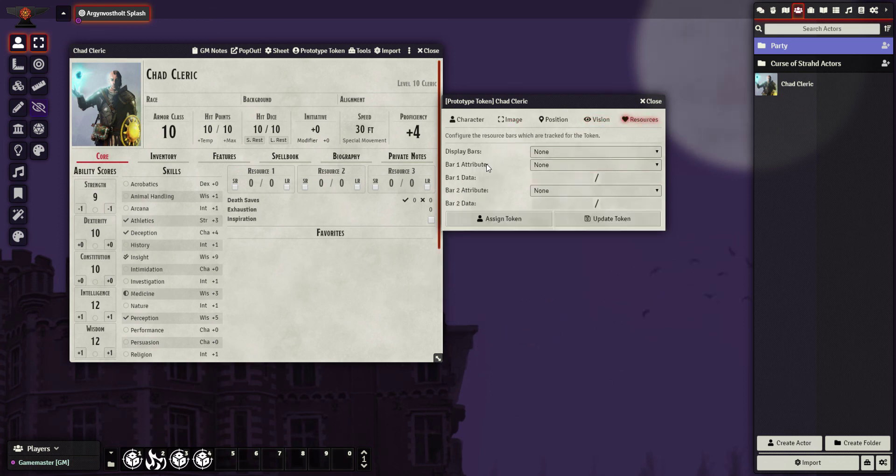
left_click_drag(552, 110, 451, 109)
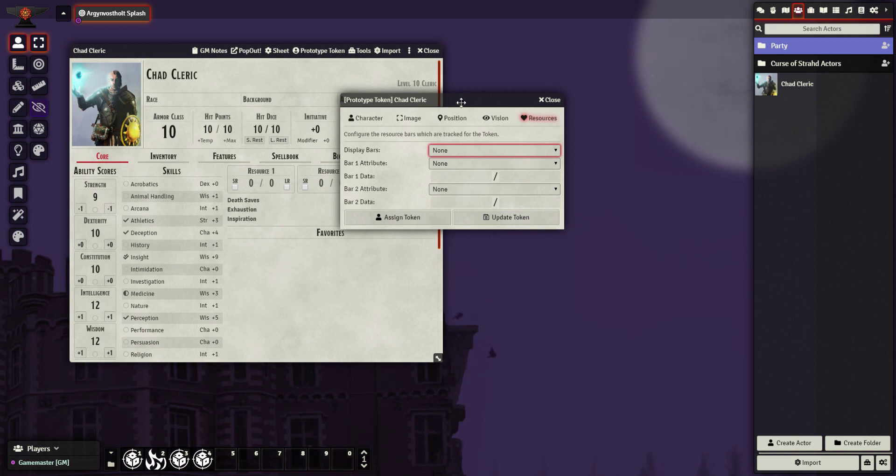
left_click_drag(461, 99, 532, 138)
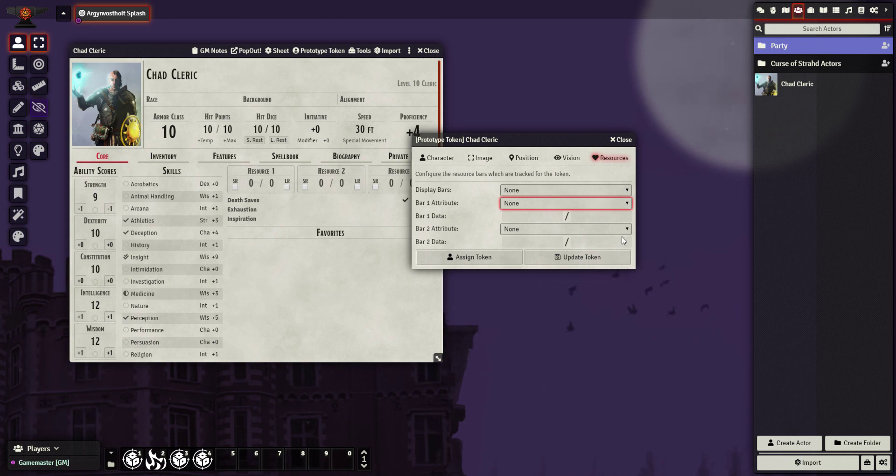
left_click(620, 139)
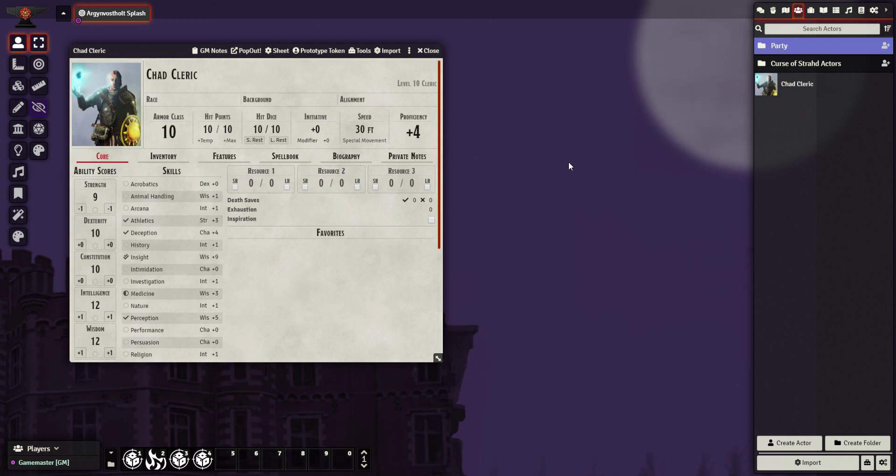
- Reopen Chad Cleric's prototype token configuration and arrange it side by side with the character sheet
left_click_drag(308, 51, 461, 62)
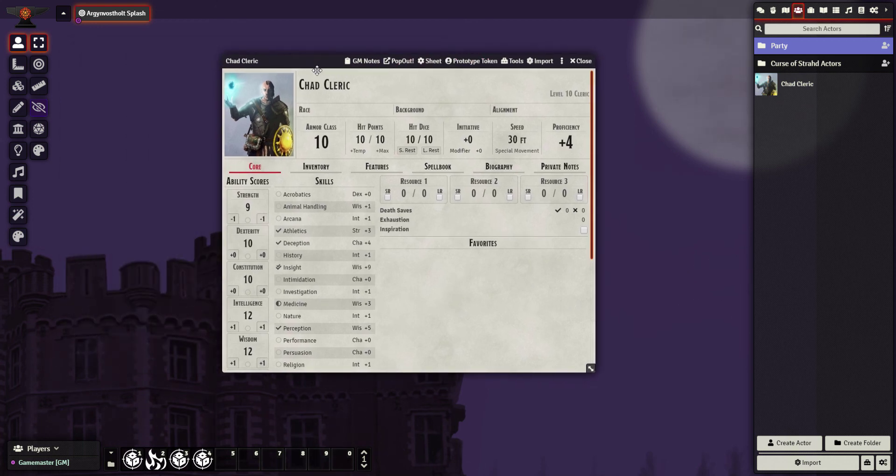
left_click_drag(317, 70, 289, 72)
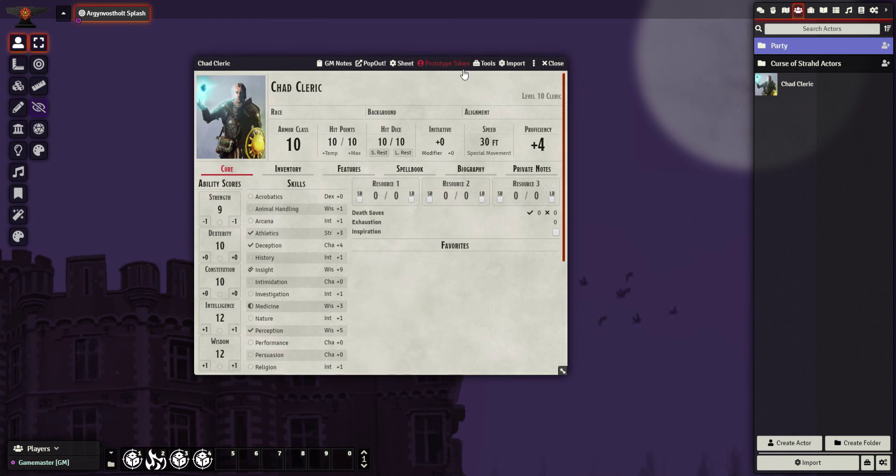
left_click(462, 64)
left_click_drag(142, 65, 161, 106)
left_click(434, 152)
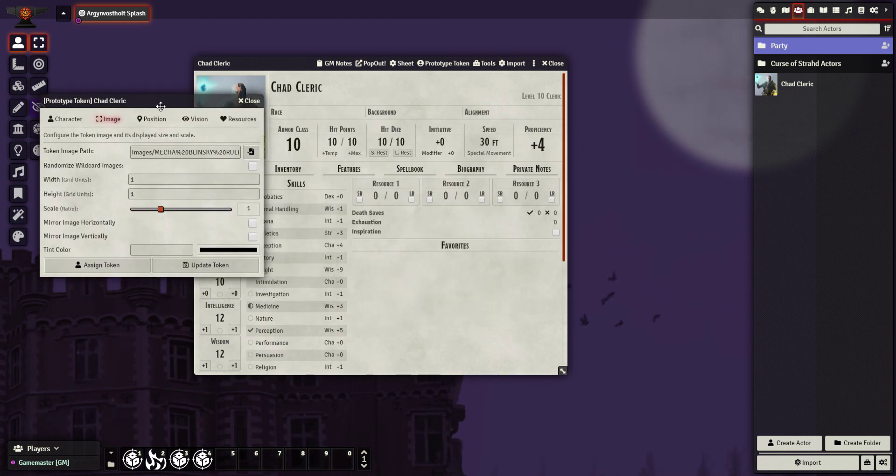
left_click_drag(267, 65, 378, 76)
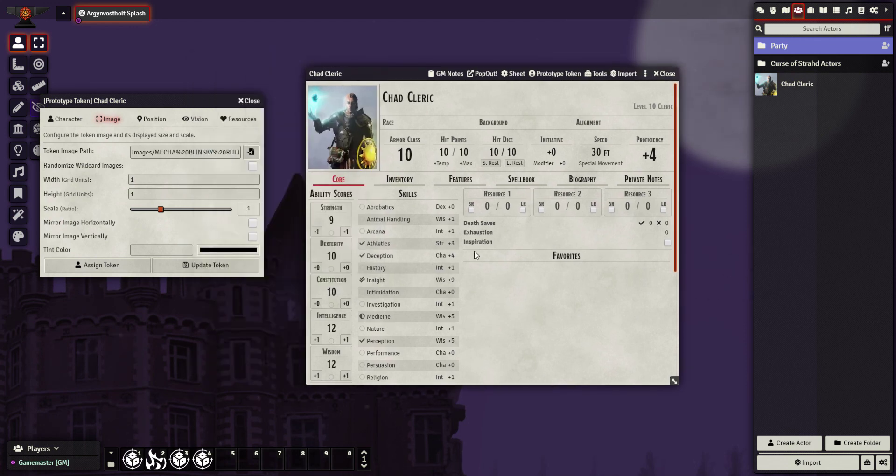
- Review the Core traits, Inventory, Features, Spellbook and Biography sections of Chad Cleric's sheet, ending on Core
left_click(393, 179)
left_click(349, 180)
scroll(392, 291, "down", 5)
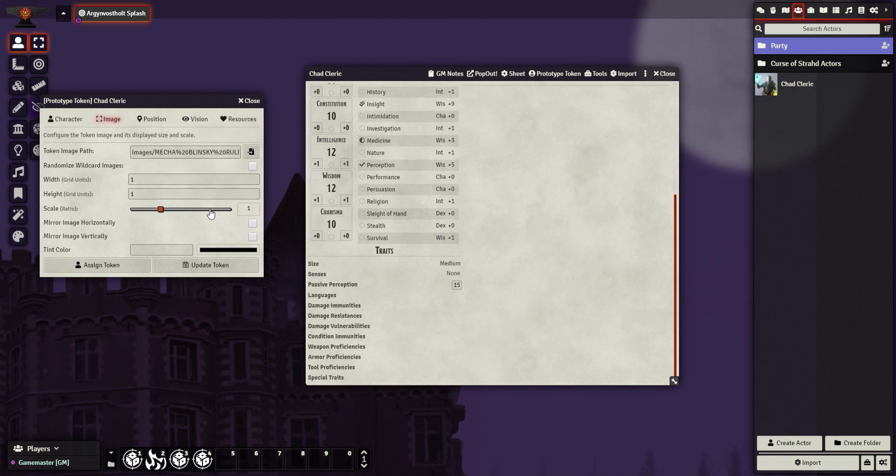
left_click(211, 201)
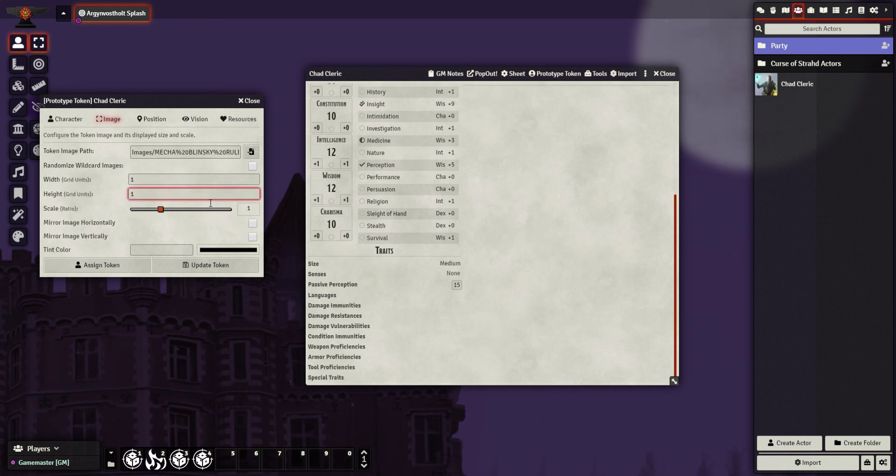
left_click_drag(675, 217, 670, 98)
left_click(399, 179)
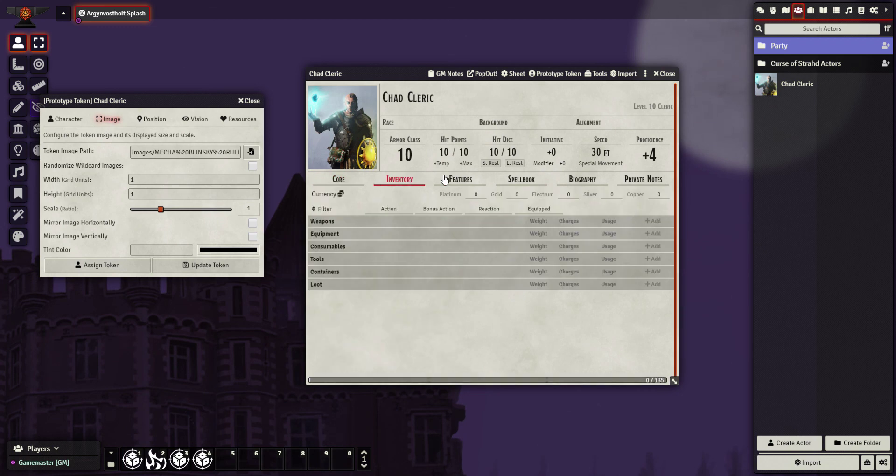
left_click(445, 179)
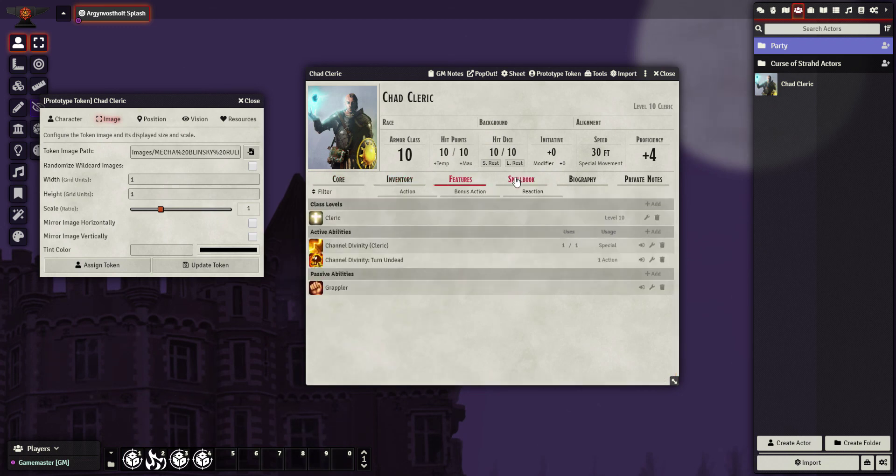
left_click(516, 182)
left_click(582, 180)
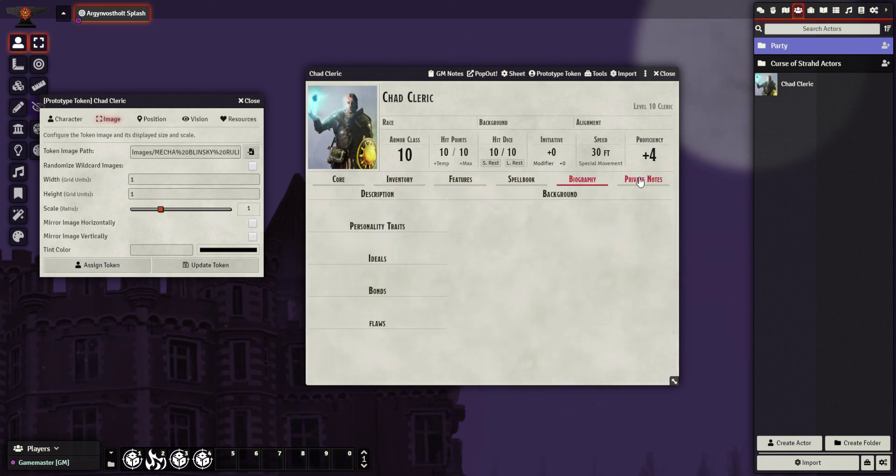
left_click(522, 180)
left_click(455, 180)
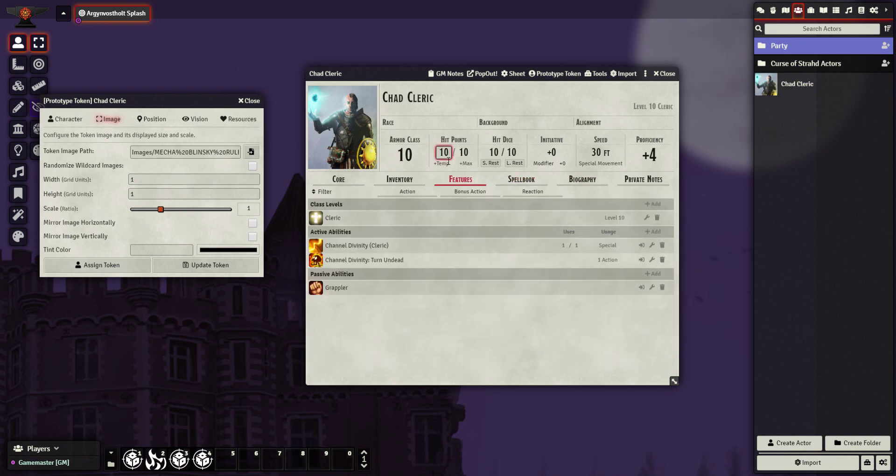
left_click(401, 180)
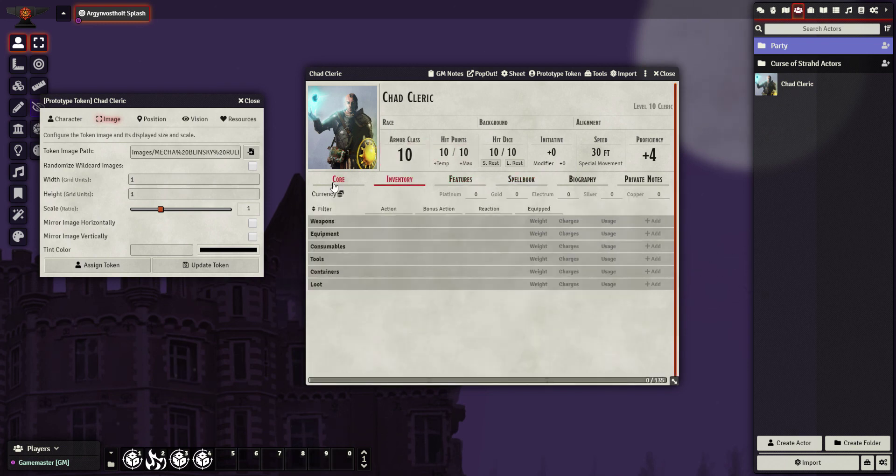
left_click(336, 181)
left_click_drag(375, 74, 356, 72)
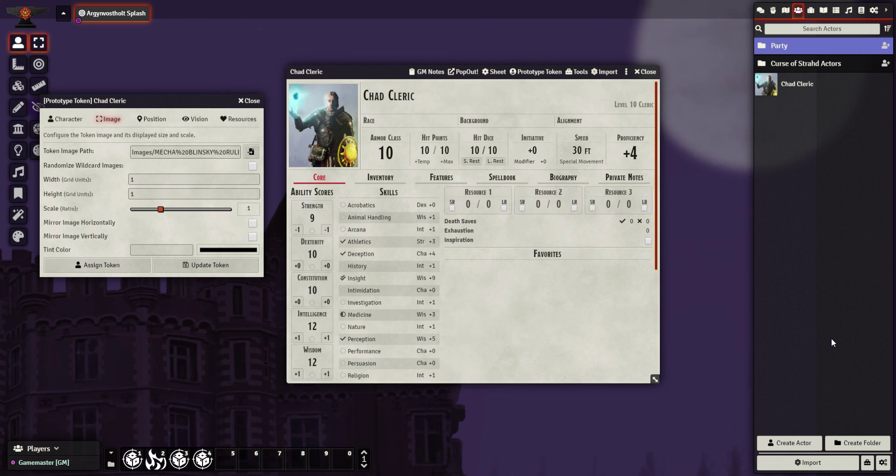
left_click_drag(356, 75, 385, 72)
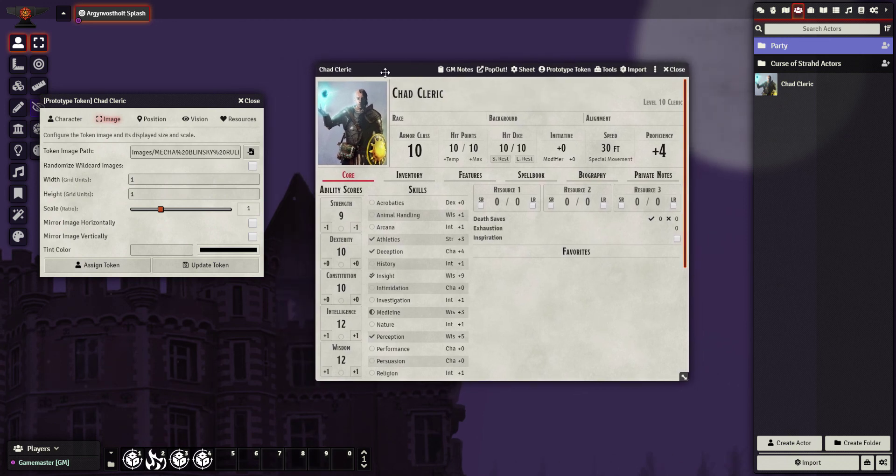